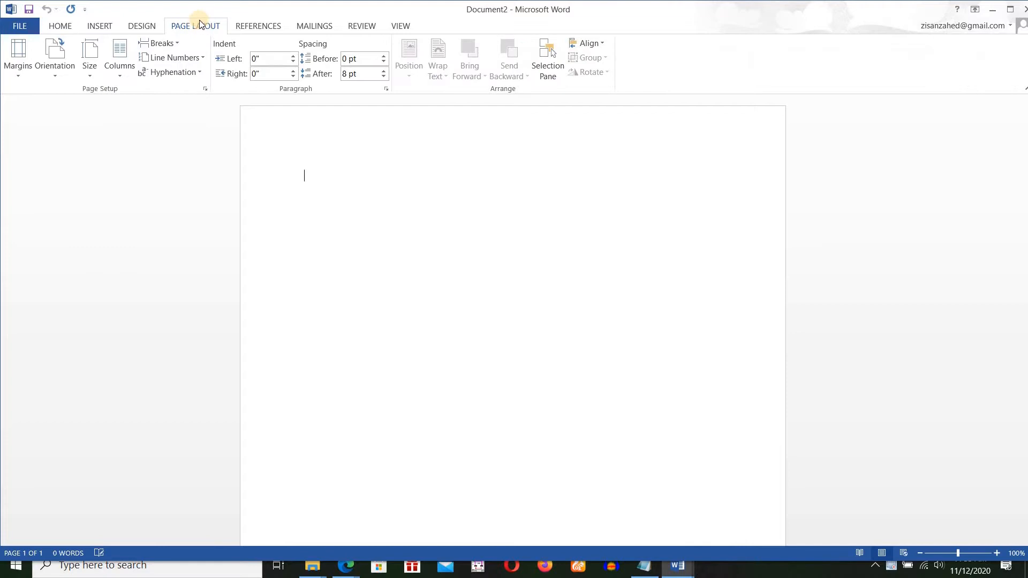
# Change the page size of the blank document and apply the Narrow margins of 0.5" on all sides.
pyautogui.click(91, 74)
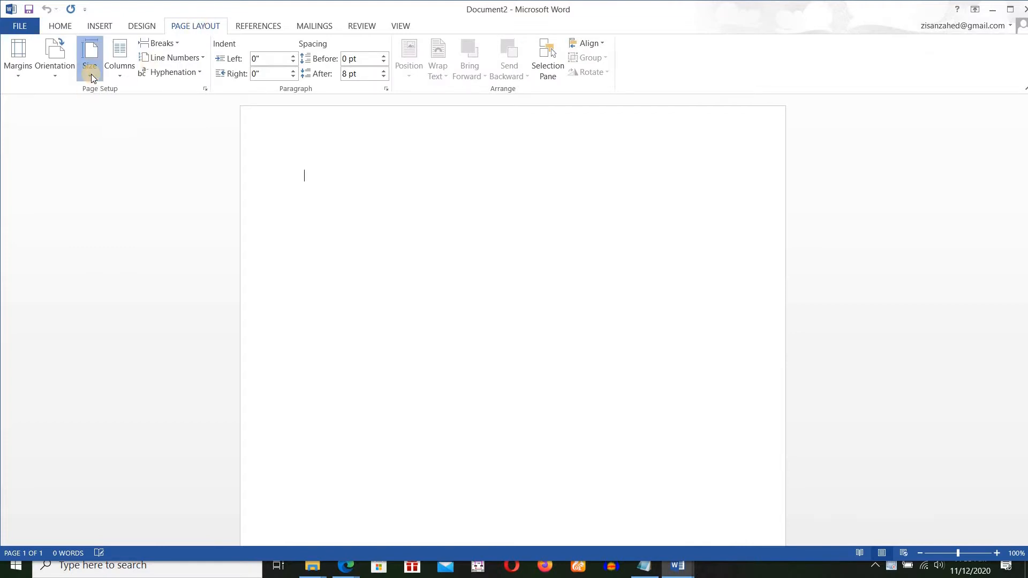
pyautogui.click(129, 214)
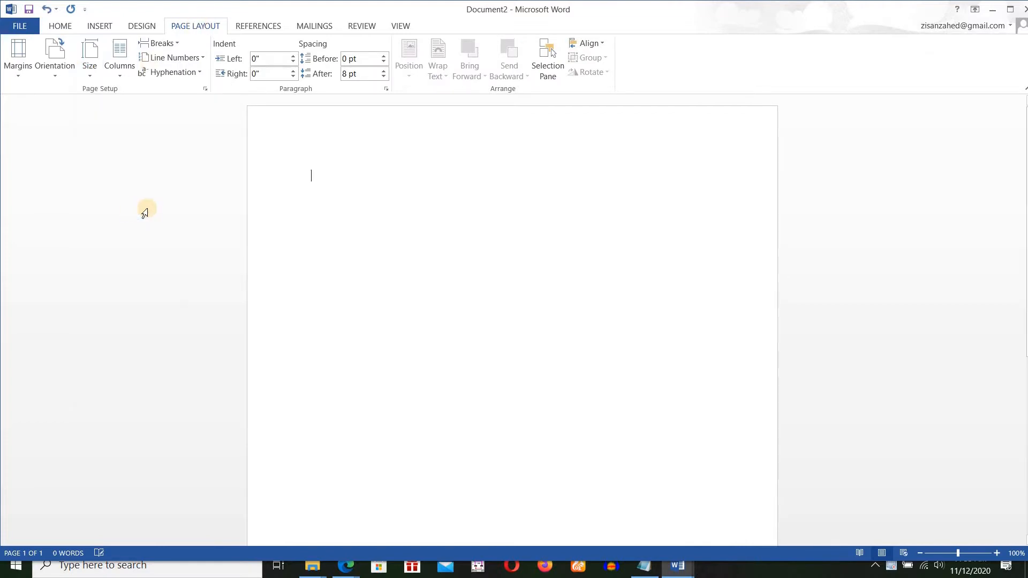
pyautogui.click(15, 76)
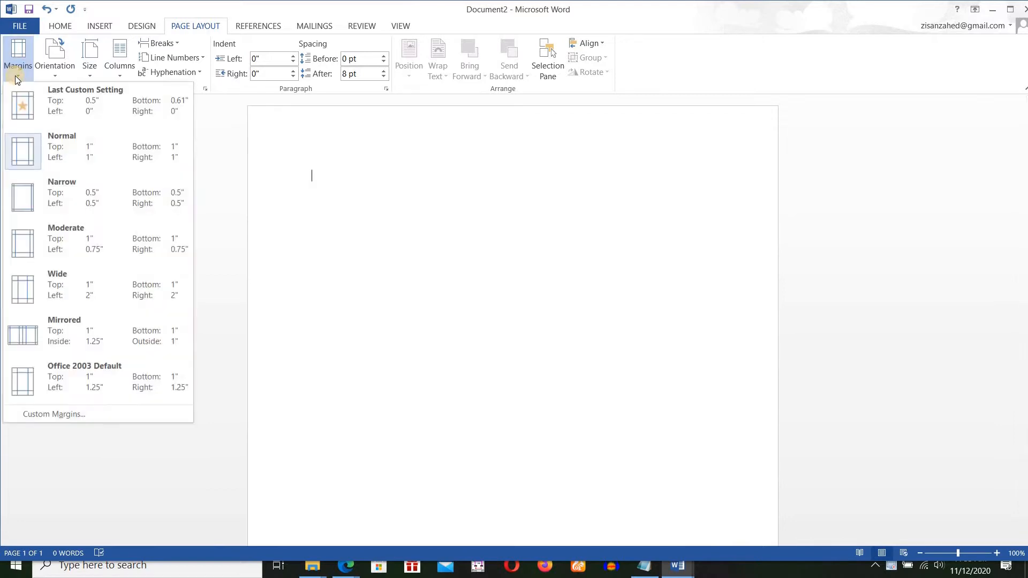
pyautogui.click(75, 200)
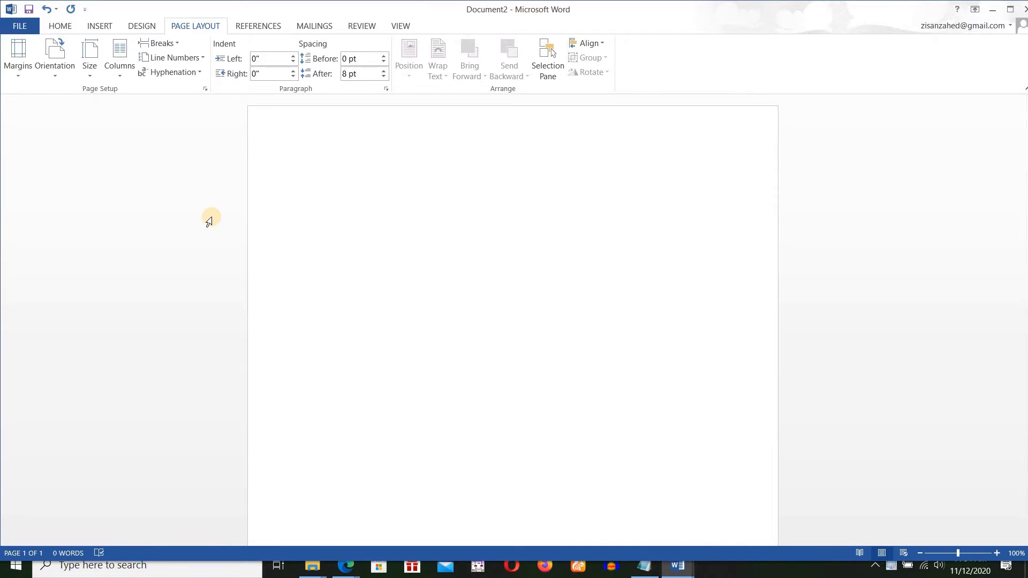
# Write the heading "Civil Engineering & More Tutorials" as the first line of the page.
pyautogui.write('c')
pyautogui.write('ivil E')
pyautogui.write('ngineering')
pyautogui.write(' & More ')
pyautogui.write('TUT')
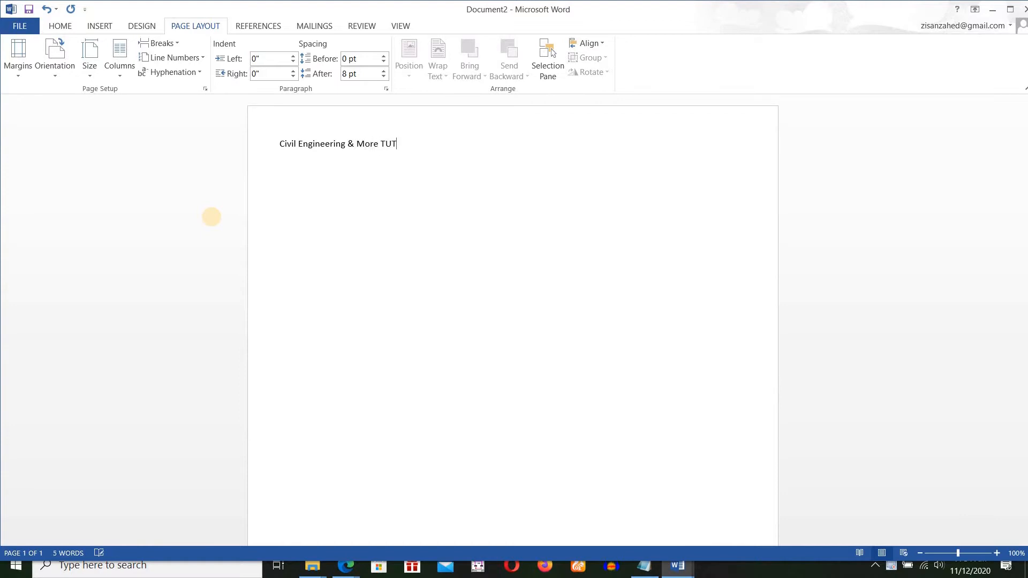
pyautogui.press('BackSpace')
# Add the line "Mechanics Quiz: 01" below the heading.
pyautogui.press('BackSpace')
pyautogui.write('utoria')
pyautogui.write('ls')
pyautogui.write('z')
pyautogui.press('BackSpace')
pyautogui.write('Mechanics Qu')
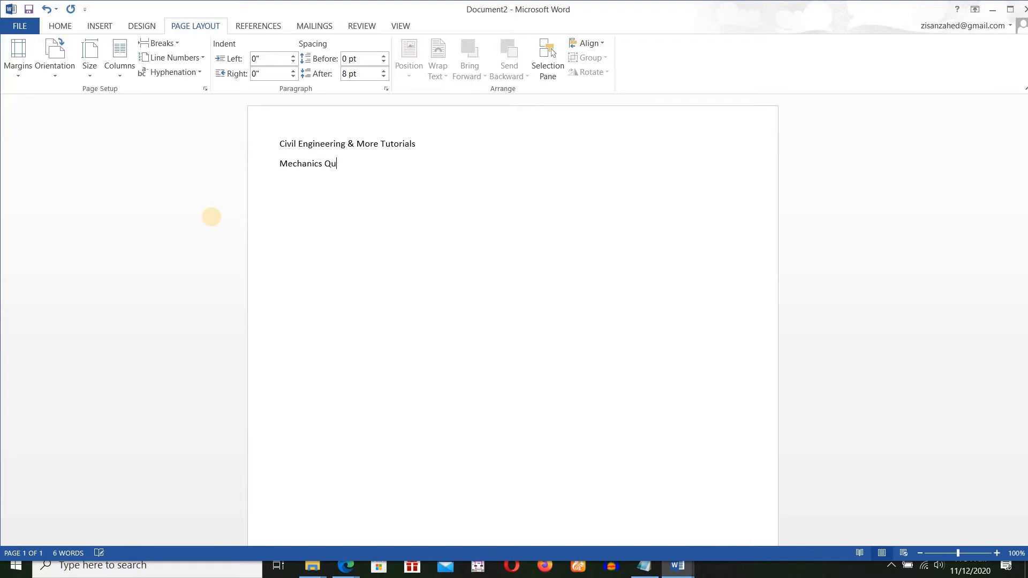
pyautogui.write('iz 01')
pyautogui.press('Left')
pyautogui.write(':')
# Insert a full-width horizontal rule below the quiz line by converting a row of underscores.
pyautogui.click(367, 164)
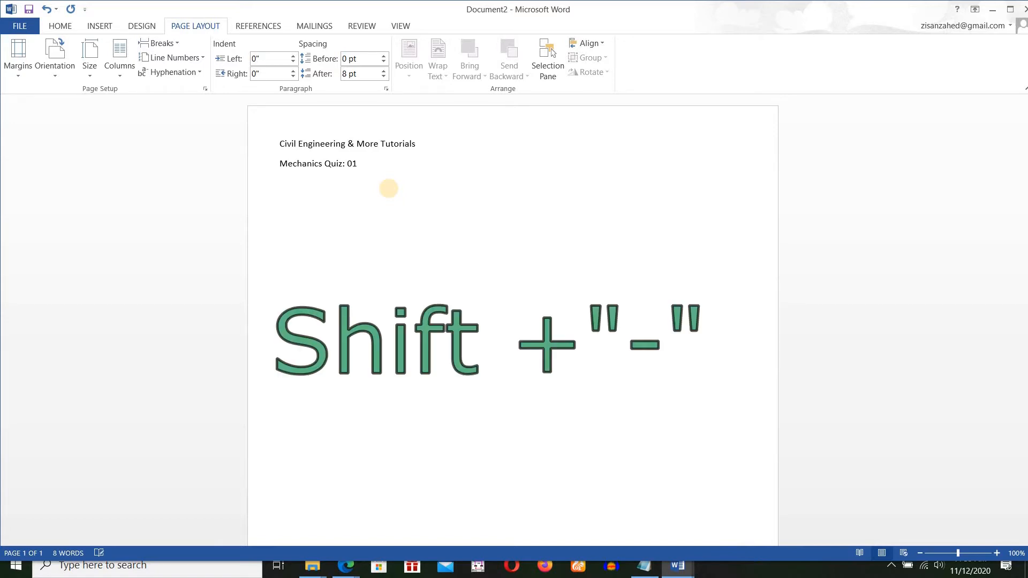
pyautogui.write('________________________________________________________________________________________________________________________')
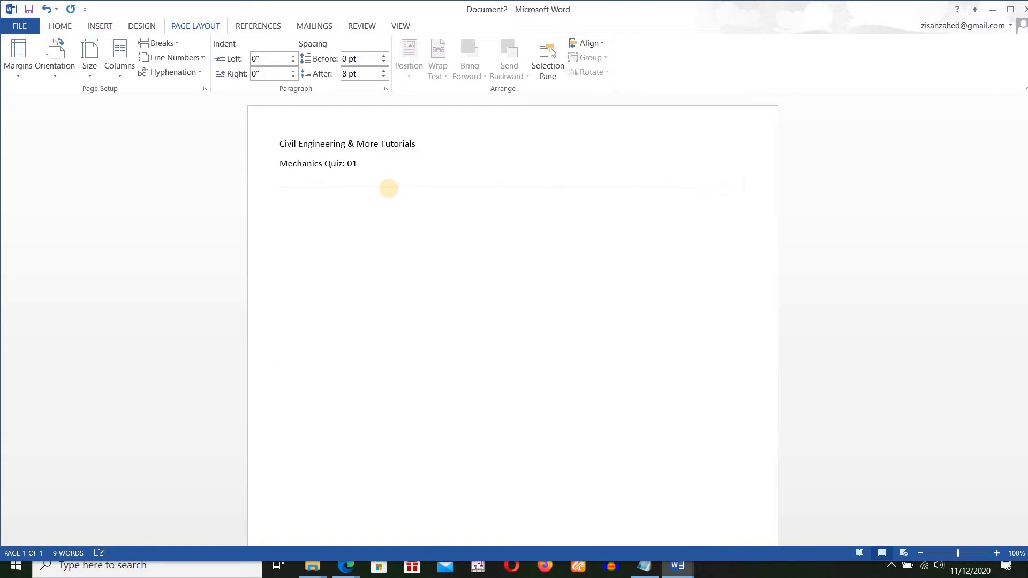
pyautogui.press('Return')
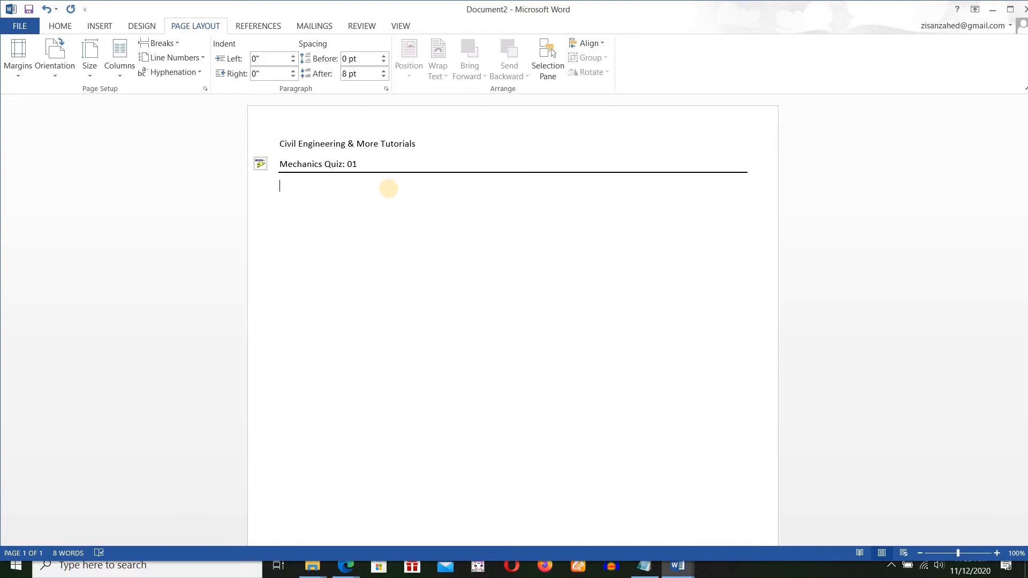
# Write the subject line "Eng.Mechanics[BEAM]" below the horizontal rule.
pyautogui.write('Eni')
pyautogui.write('n')
pyautogui.press('BackSpace')
pyautogui.press('BackSpace')
pyautogui.press('BackSpace')
pyautogui.write('ginee')
pyautogui.write('ring')
pyautogui.write(' M')
pyautogui.press('BackSpace')
pyautogui.press('BackSpace')
pyautogui.press('BackSpace')
pyautogui.press('BackSpace')
pyautogui.press('BackSpace')
pyautogui.press('BackSpace')
pyautogui.press('BackSpace')
pyautogui.press('BackSpace')
pyautogui.press('BackSpace')
pyautogui.press('BackSpace')
pyautogui.press('BackSpace')
pyautogui.press('BackSpace')
pyautogui.press('BackSpace')
pyautogui.write('e')
pyautogui.press('BackSpace')
pyautogui.write('Eng.Mechanics[BEAM]')
pyautogui.press('Return')
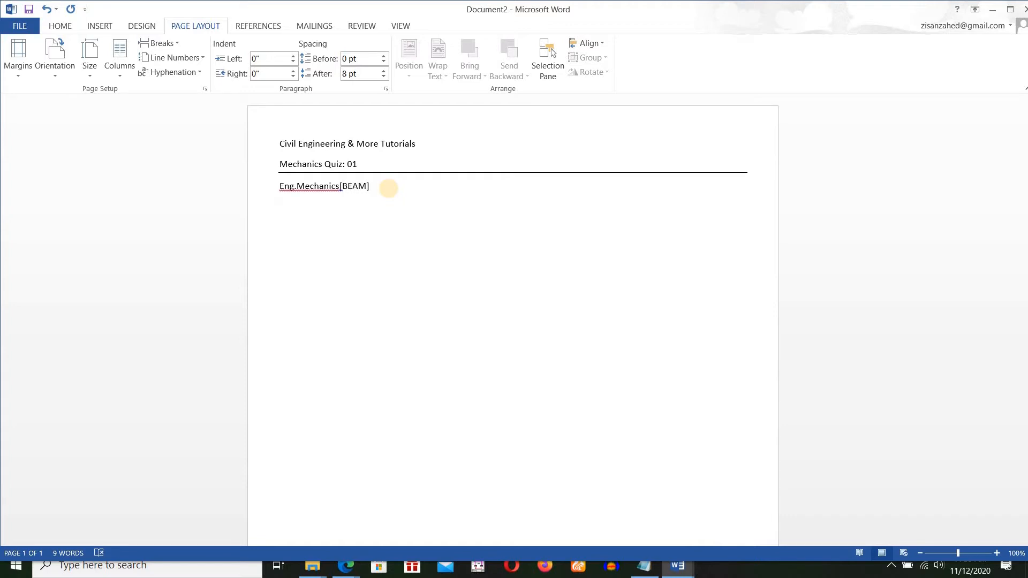
# Accept the suggested spacing corrections so the subject line reads "Eng. Mechanics [BEAM]".
pyautogui.rightClick(311, 188)
pyautogui.click(336, 201)
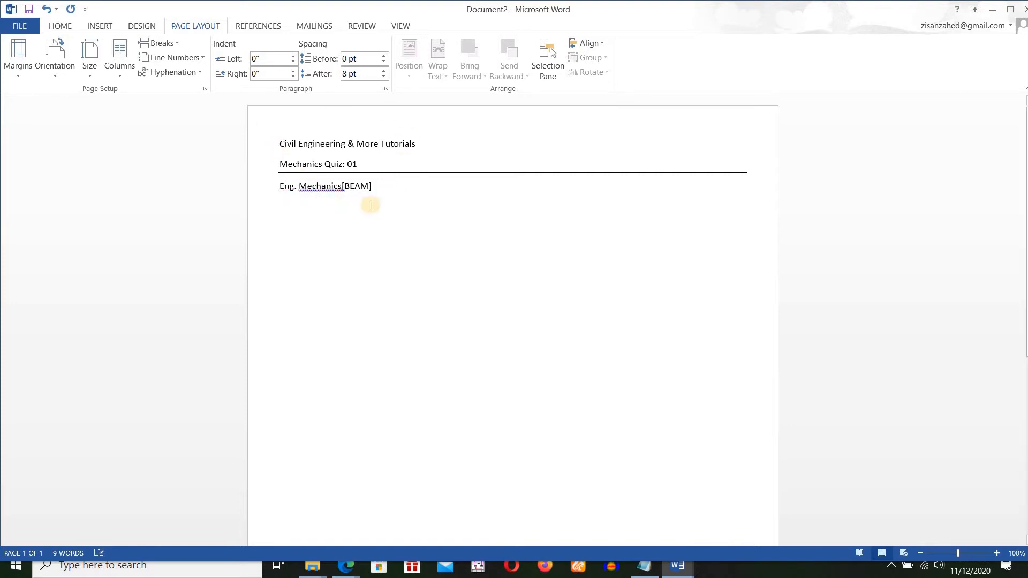
pyautogui.rightClick(345, 189)
pyautogui.click(393, 200)
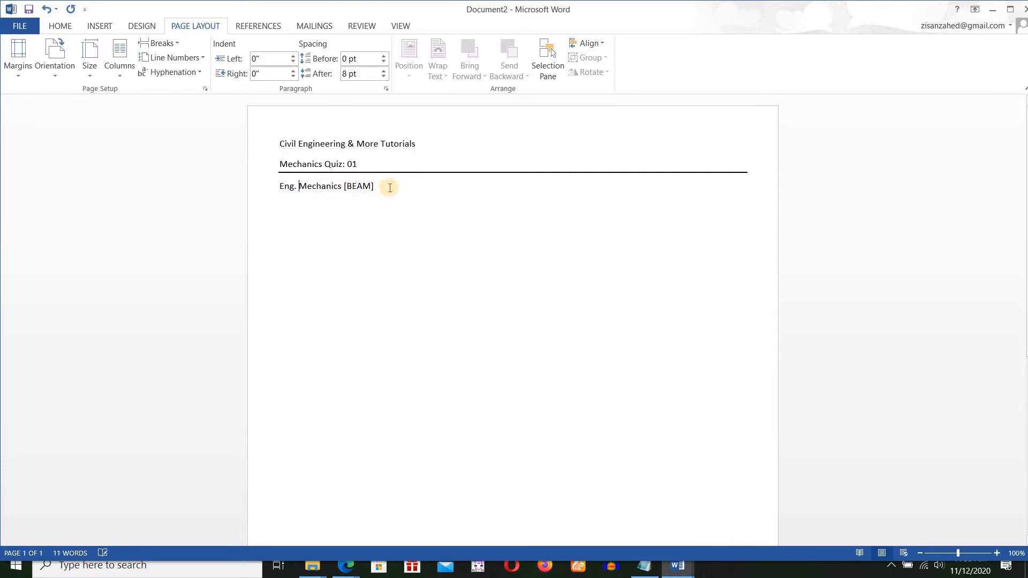
# Insert a second full-width horizontal rule below the subject line by converting a row of underscores.
pyautogui.press('Return')
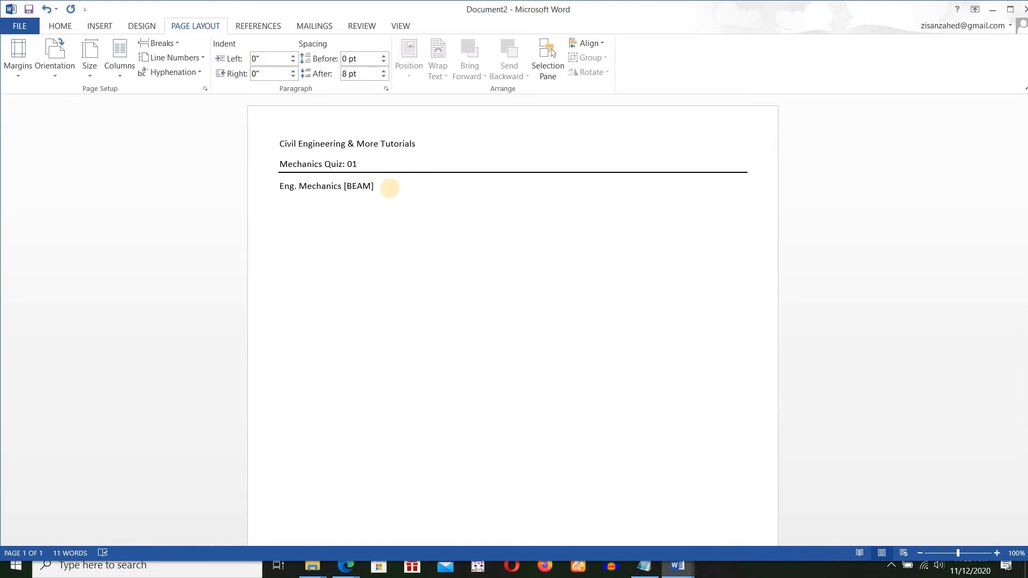
pyautogui.write('___________________________________________________________________________________________________________________________')
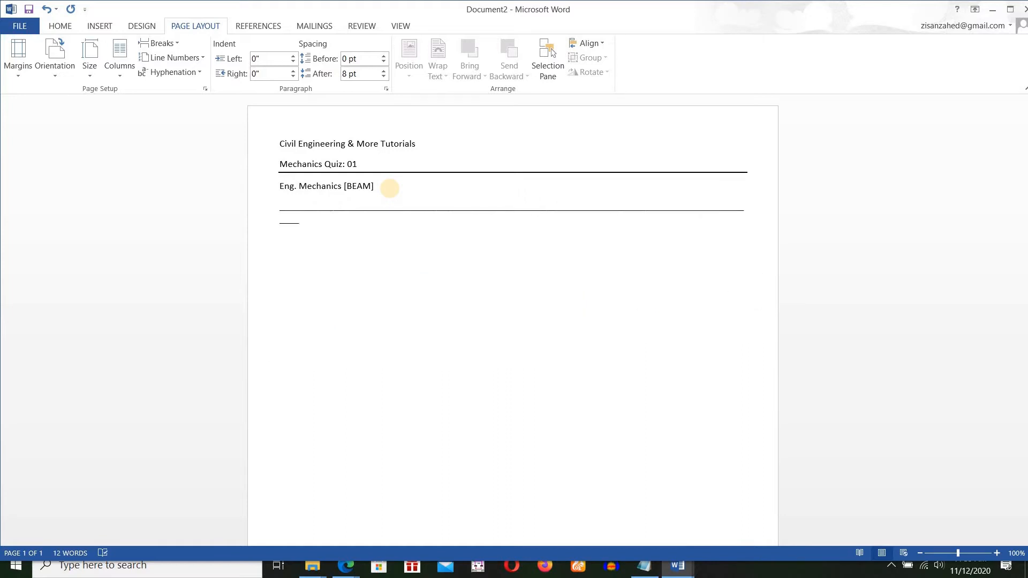
pyautogui.press('BackSpace')
pyautogui.press('BackSpace')
pyautogui.press('BackSpace')
pyautogui.press('BackSpace')
pyautogui.press('BackSpace')
pyautogui.press('Return')
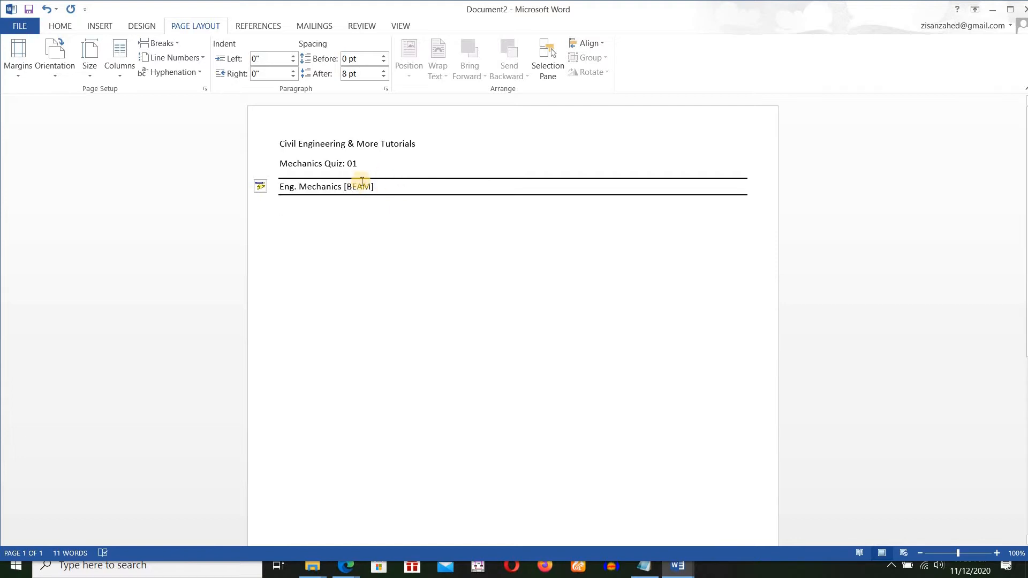
# Write "Time: 30 min" below the second horizontal rule.
pyautogui.write('Time')
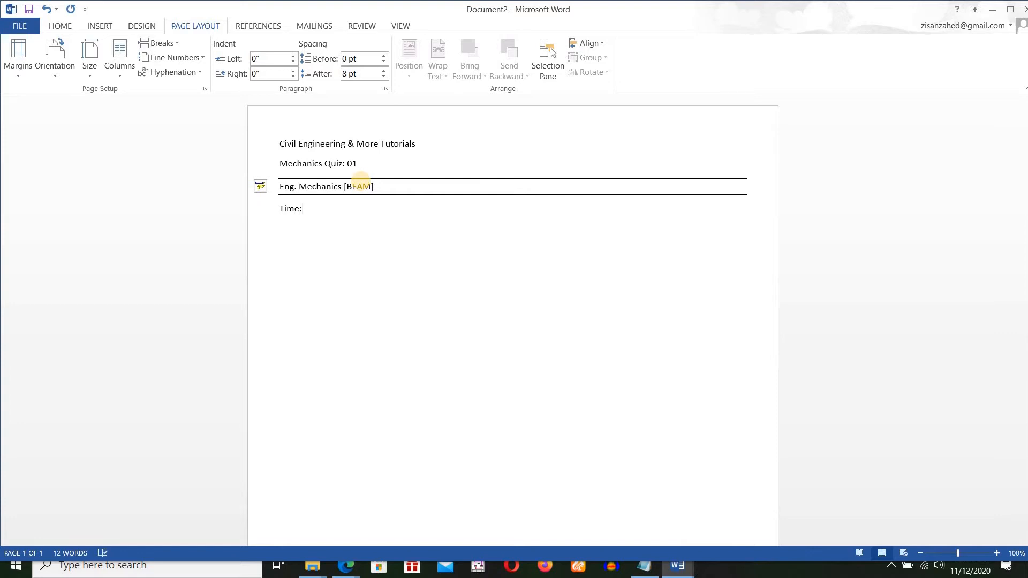
pyautogui.write(': 30 min')
# Add "Marks: 50" near the far end of the time line, spaced out with tabs.
pyautogui.press('Tab')
pyautogui.press('Tab')
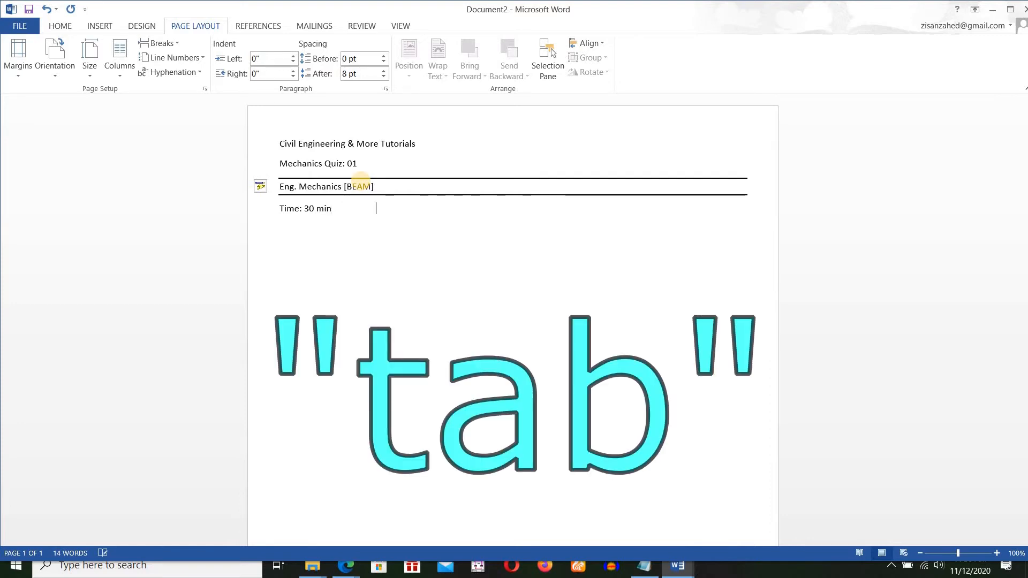
pyautogui.press('Tab')
pyautogui.press('Tab')
pyautogui.press('Tab')
pyautogui.press('Tab')
pyautogui.press('Tab')
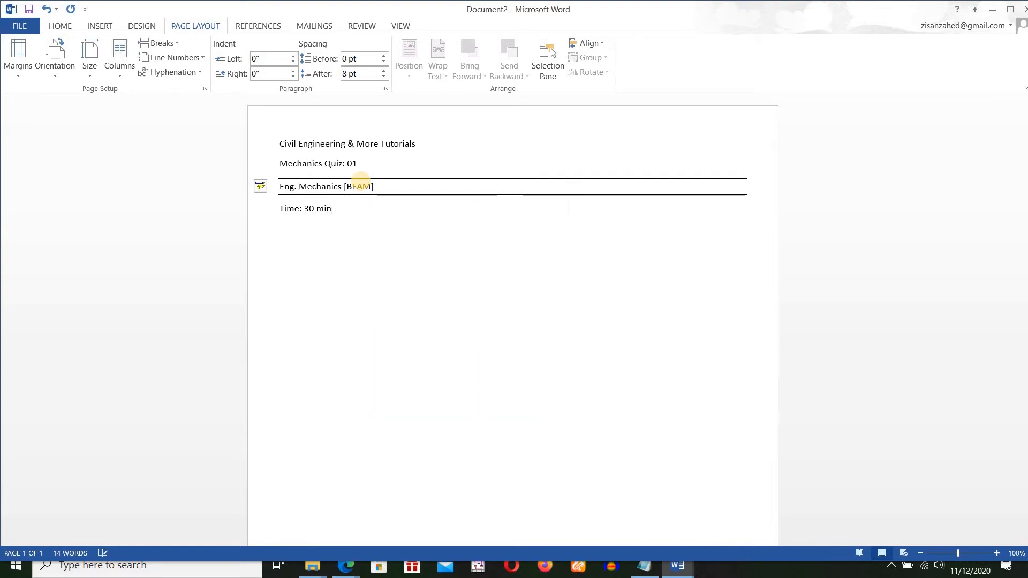
pyautogui.press('Tab')
pyautogui.write('Marks: 50')
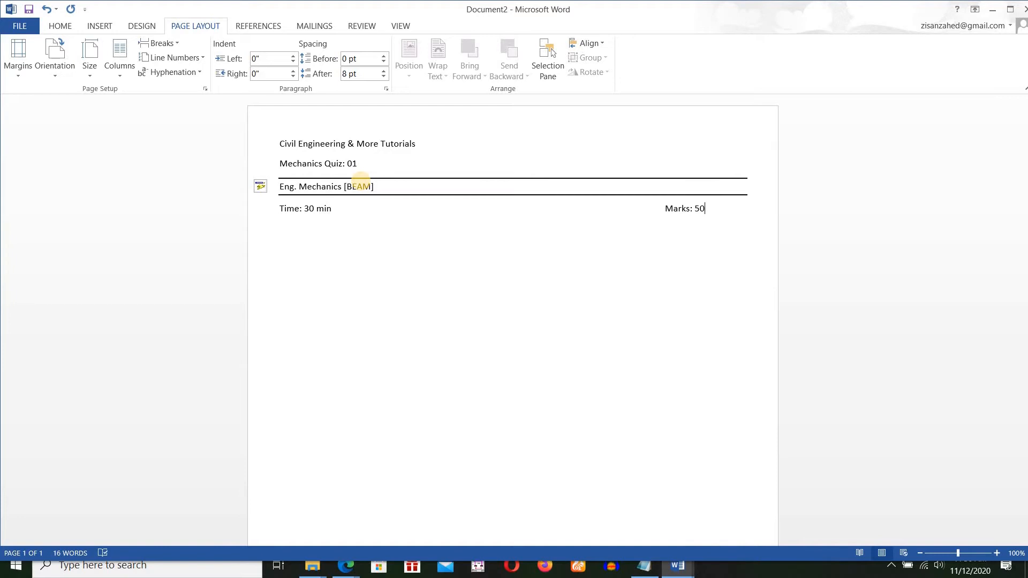
# Reword the marks entry on the time line as "Total Marks: 50" and start a new line below it.
pyautogui.press('BackSpace')
pyautogui.press('BackSpace')
pyautogui.press('BackSpace')
pyautogui.press('BackSpace')
pyautogui.press('BackSpace')
pyautogui.press('BackSpace')
pyautogui.press('BackSpace')
pyautogui.press('BackSpace')
pyautogui.press('BackSpace')
pyautogui.write('Total Marks: 50')
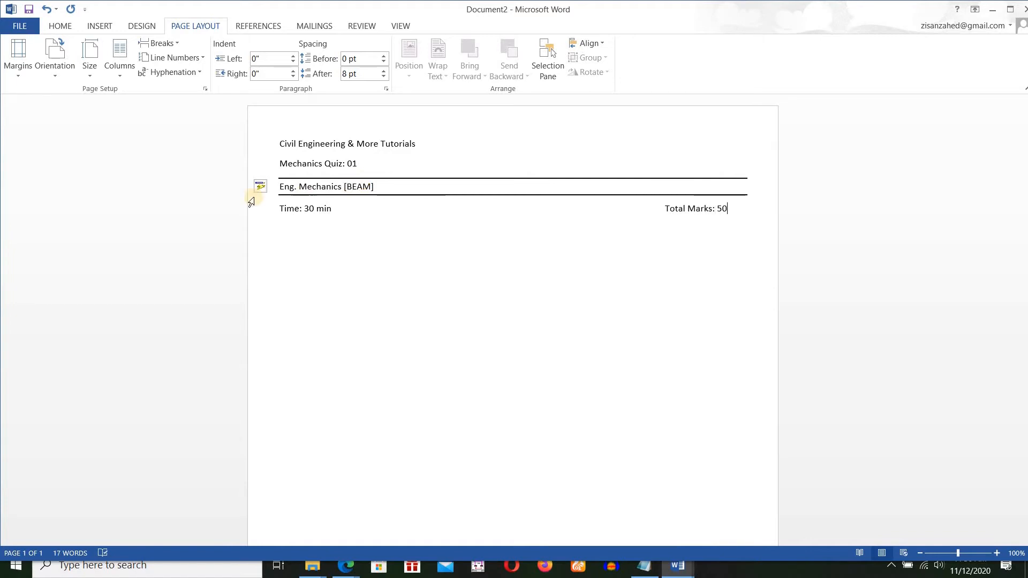
pyautogui.press('Return')
# Centre the heading "Civil Engineering & More Tutorials" and set its font size to 16.
pyautogui.moveTo(279, 141); pyautogui.dragTo(422, 144)
pyautogui.scroll(3, 295, 51)
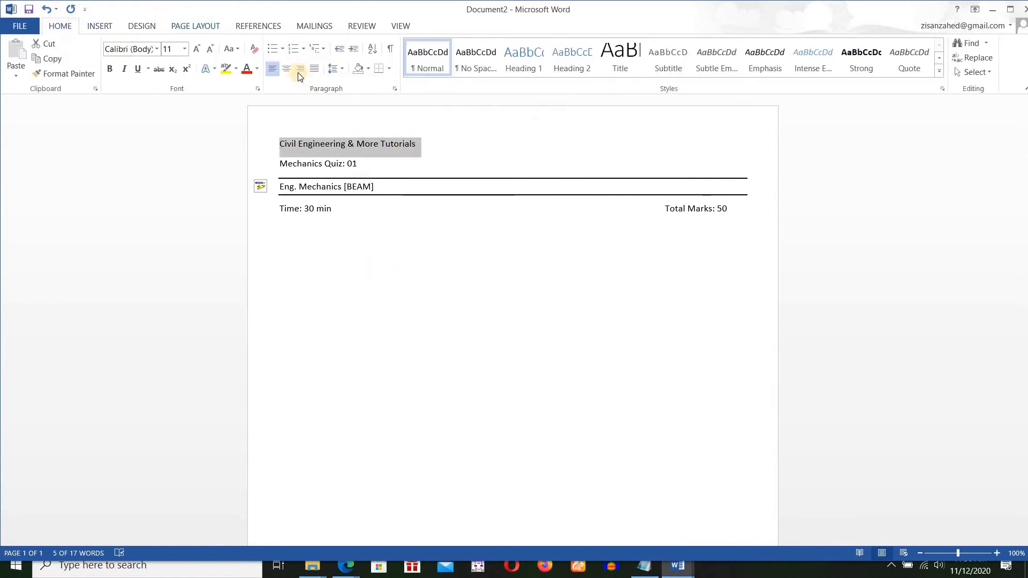
pyautogui.click(287, 69)
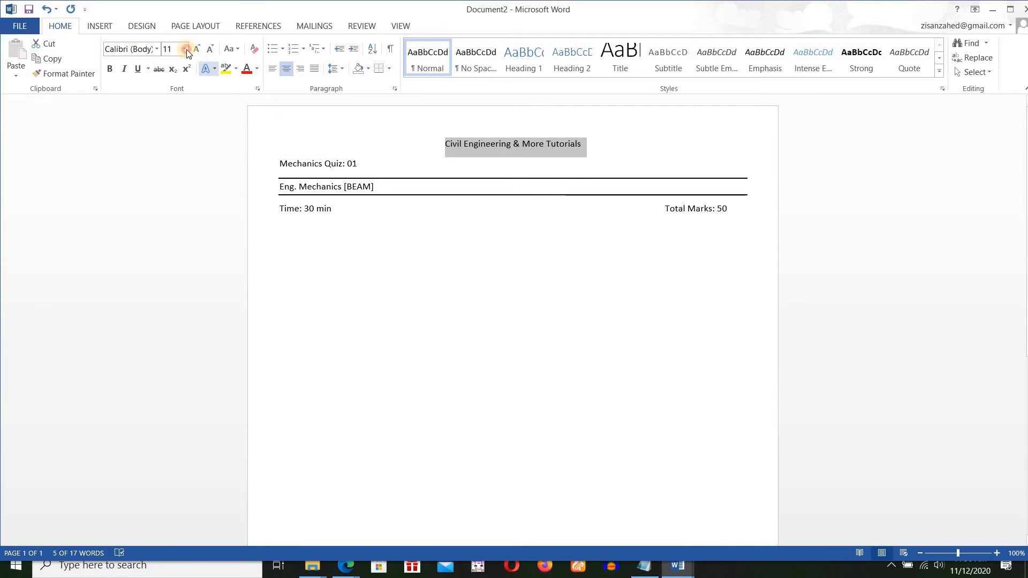
pyautogui.click(185, 49)
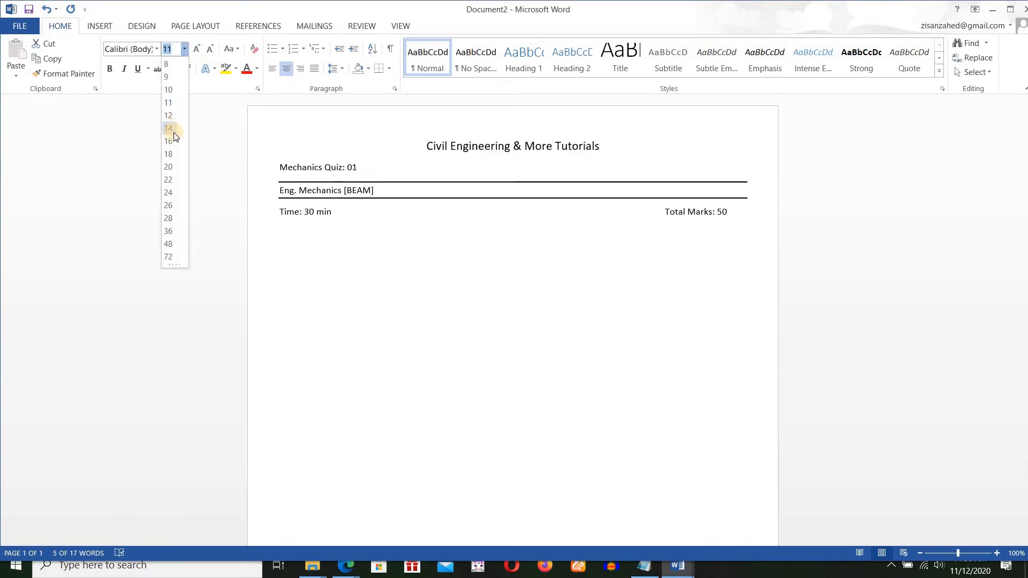
pyautogui.click(169, 141)
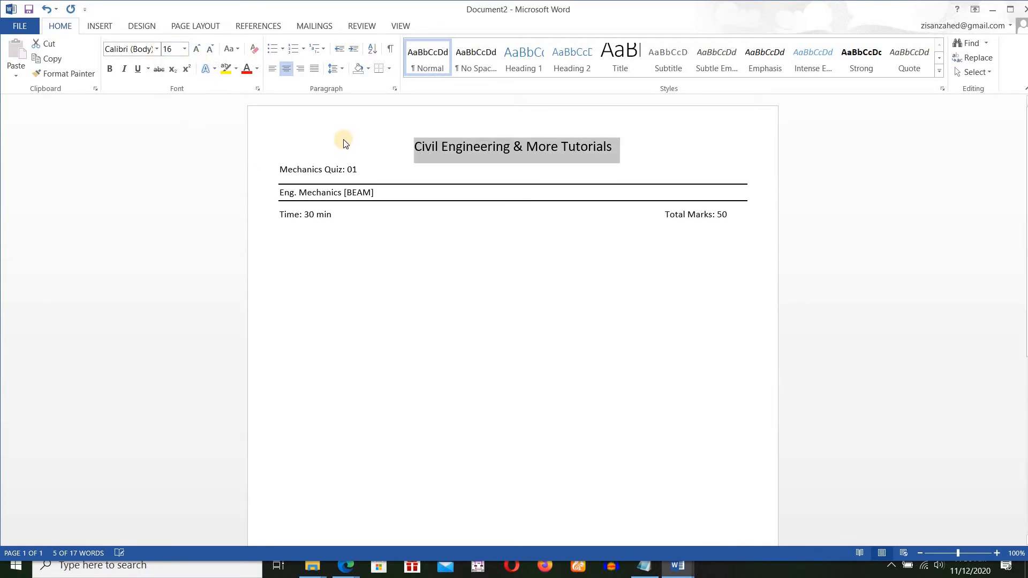
# Centre the "Mechanics Quiz: 01" line and set its font size to 14.
pyautogui.moveTo(281, 170); pyautogui.dragTo(372, 167)
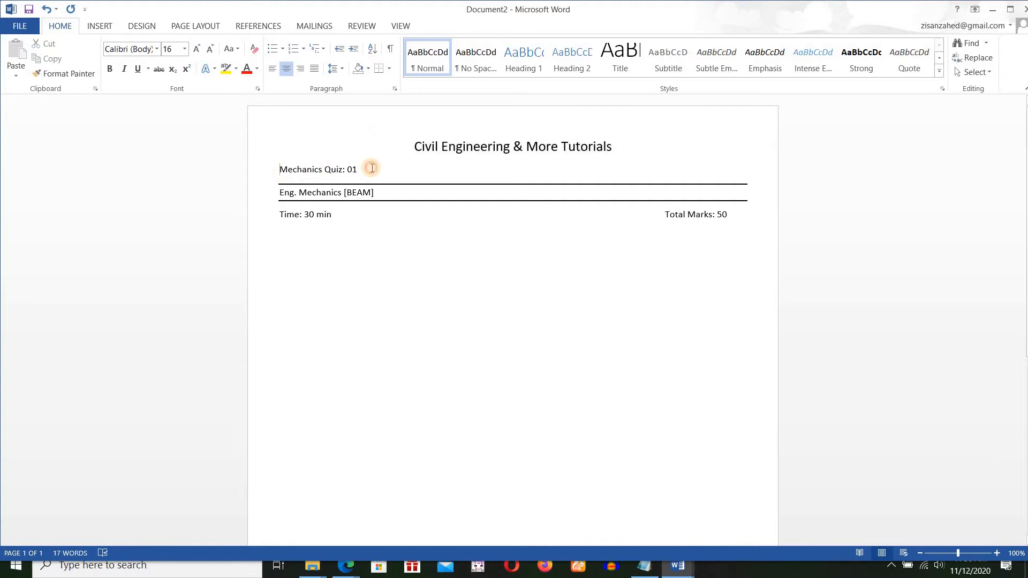
pyautogui.click(286, 69)
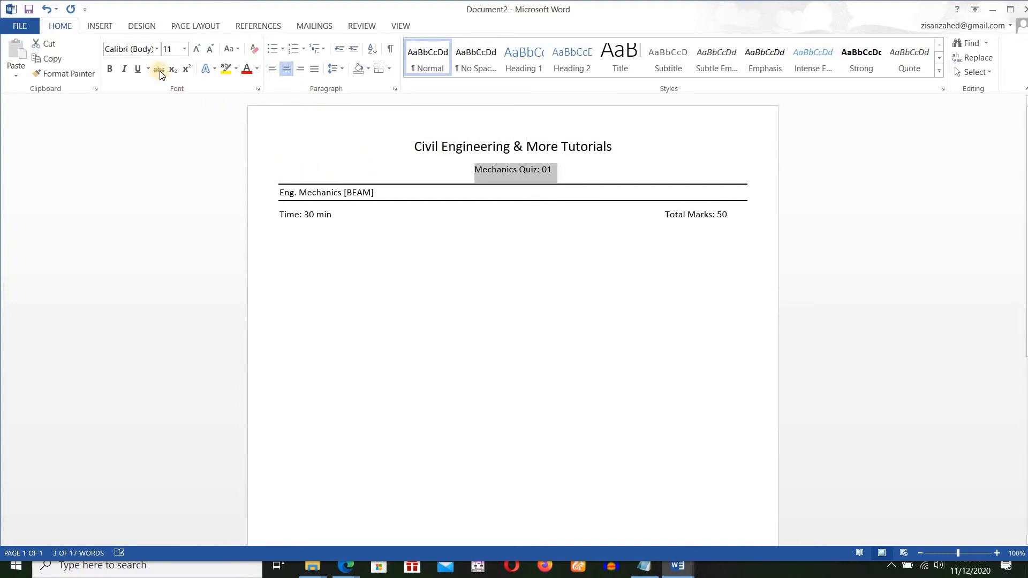
pyautogui.click(170, 49)
pyautogui.click(172, 125)
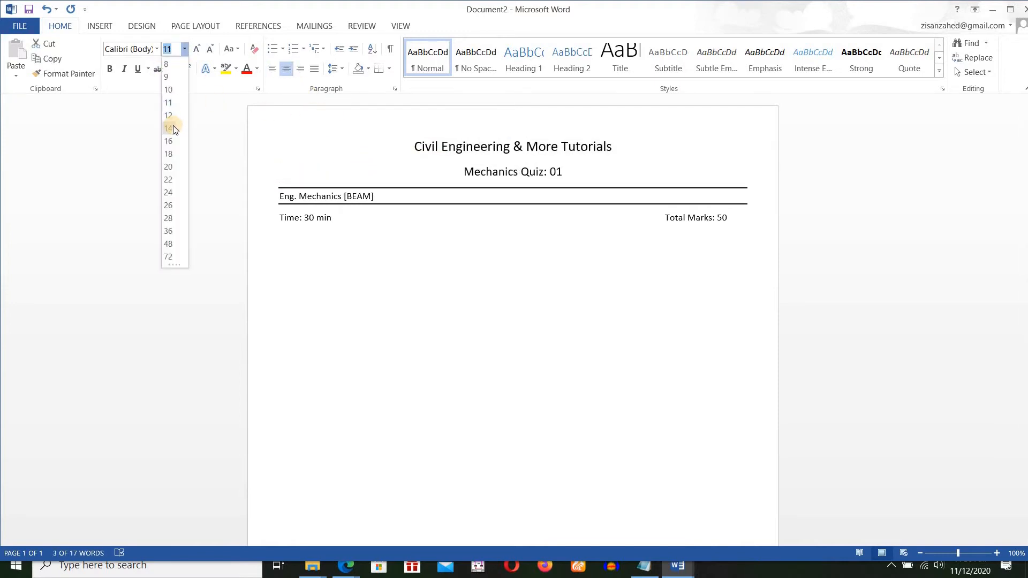
# Start a numbered list below the time line with the item "Find the support reactions".
pyautogui.click(496, 329)
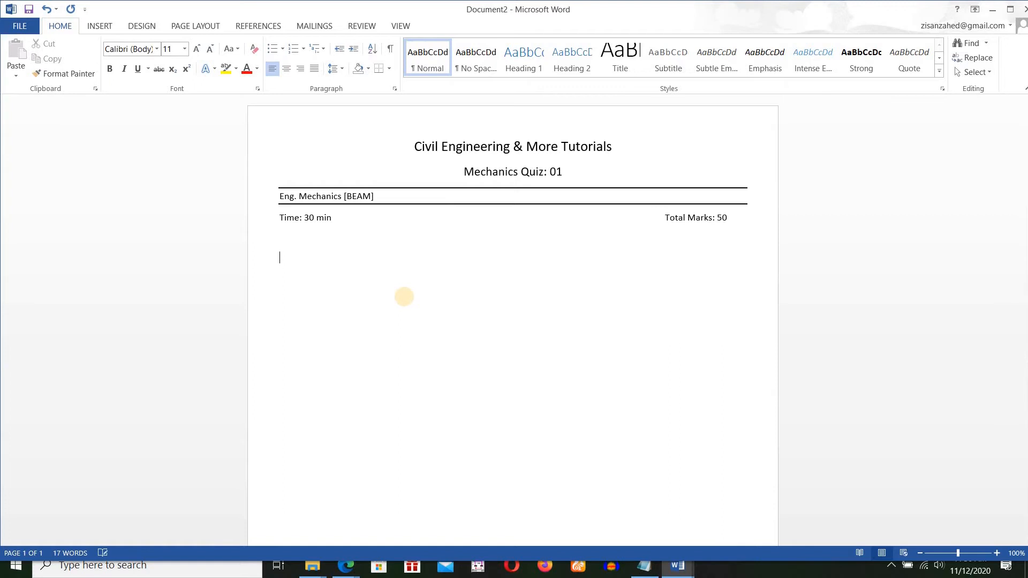
pyautogui.write('1. Find the support reactions')
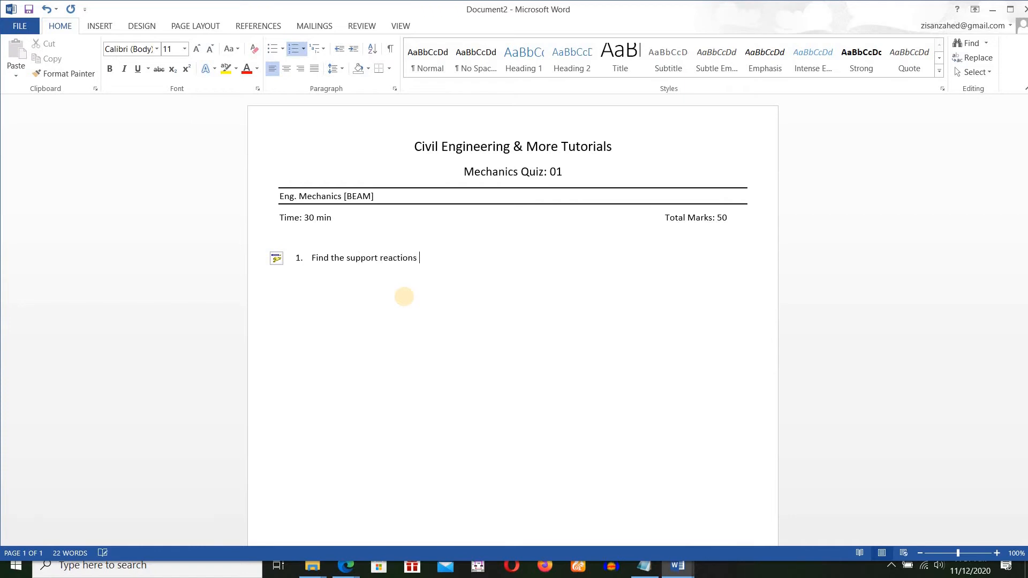
# Replace the word "Find" with "Calculate" at the start of question 1.
pyautogui.click(330, 260)
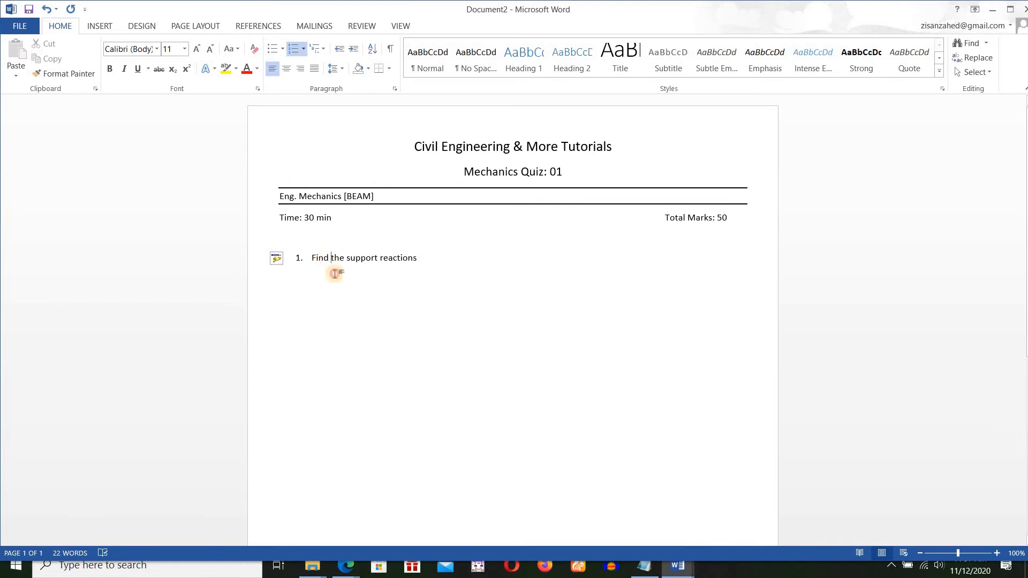
pyautogui.press('BackSpace')
pyautogui.press('BackSpace')
pyautogui.press('BackSpace')
pyautogui.press('BackSpace')
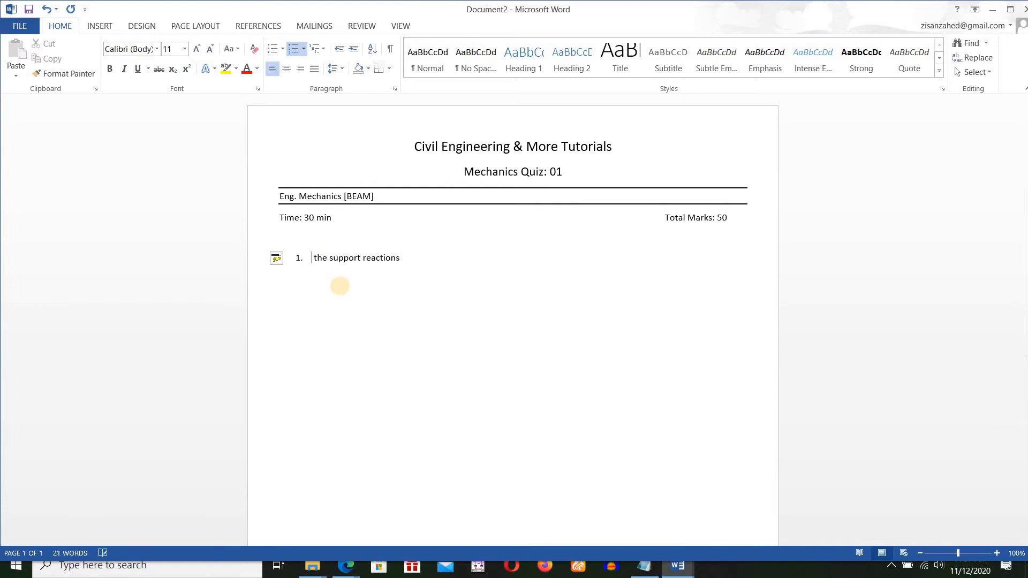
pyautogui.write('Cal')
pyautogui.write('cukat')
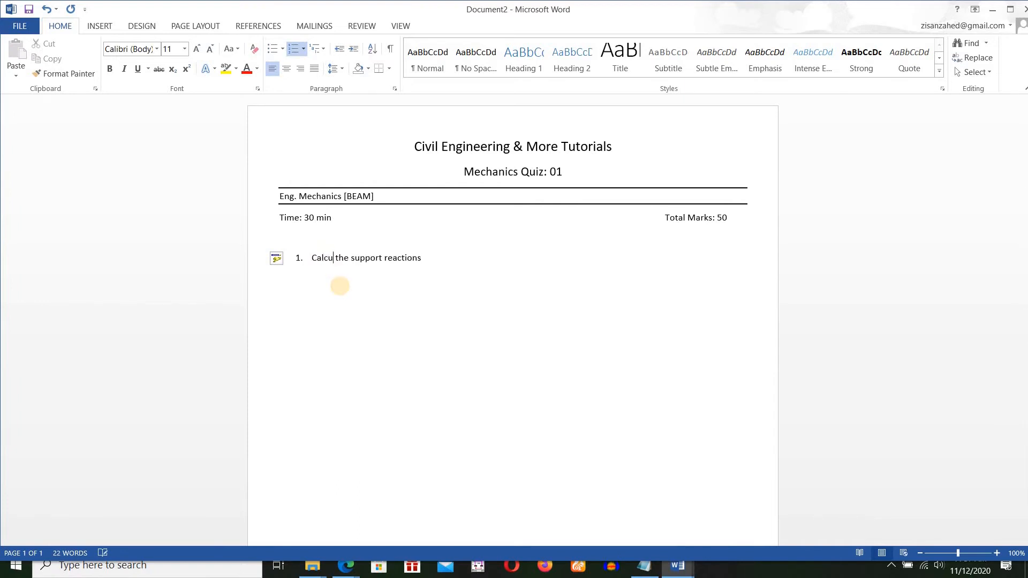
pyautogui.press('BackSpace')
pyautogui.press('BackSpace')
pyautogui.press('BackSpace')
pyautogui.write('late')
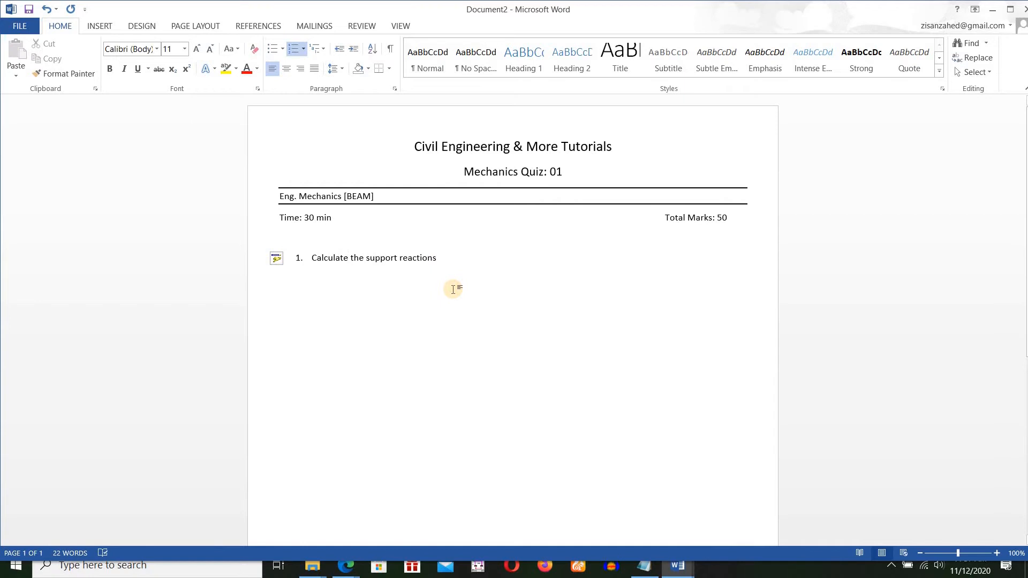
pyautogui.write('of the beam shown in fig: 1.')
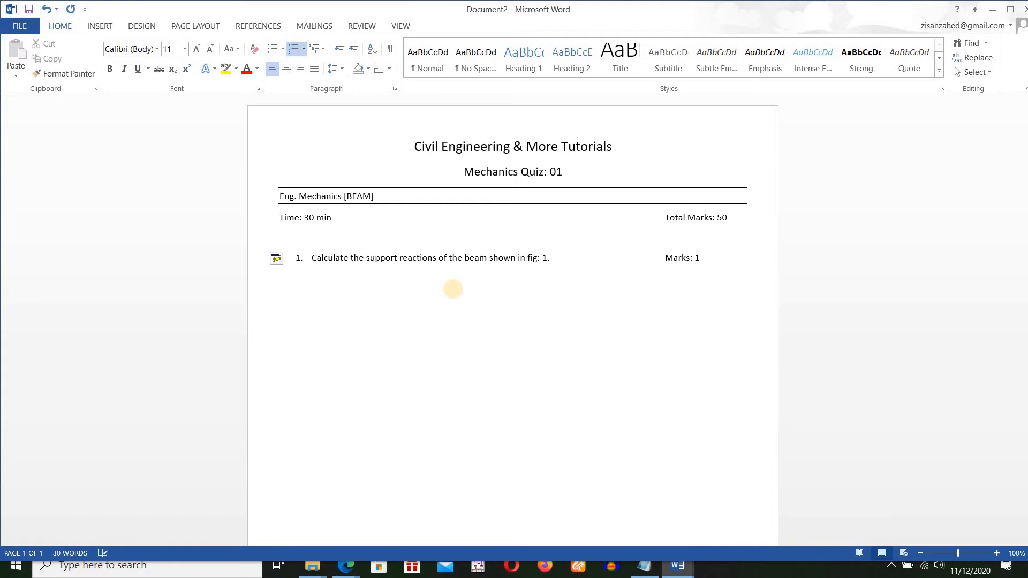
# Complete question 1 with "of the beam shown in fig: 1." and "Marks: 10", and start list item 2.
pyautogui.click(408, 295)
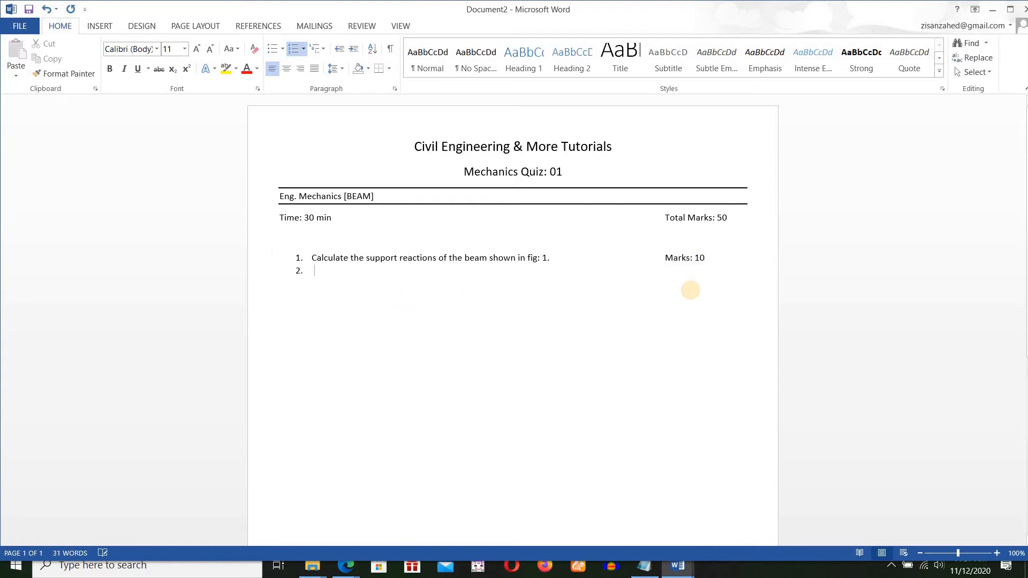
# End the numbered list after question 1 and draw a horizontal beam line about 2" long below it.
pyautogui.press('Return')
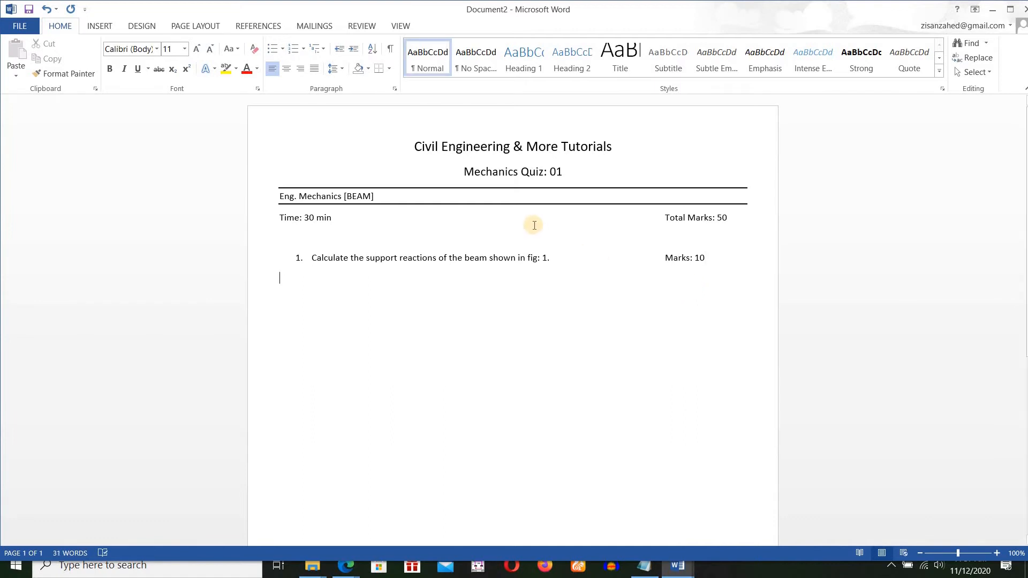
pyautogui.click(95, 26)
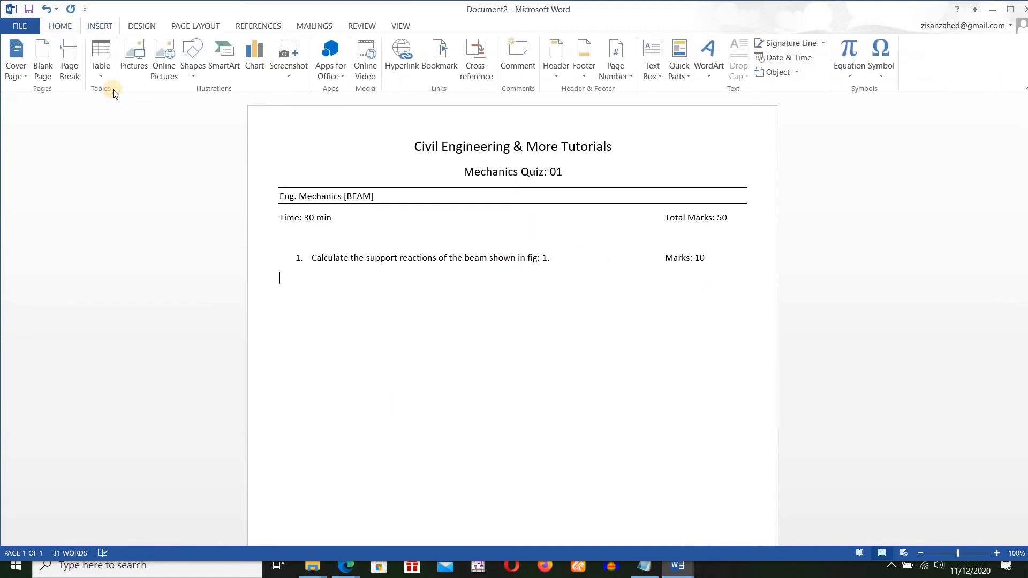
pyautogui.click(194, 71)
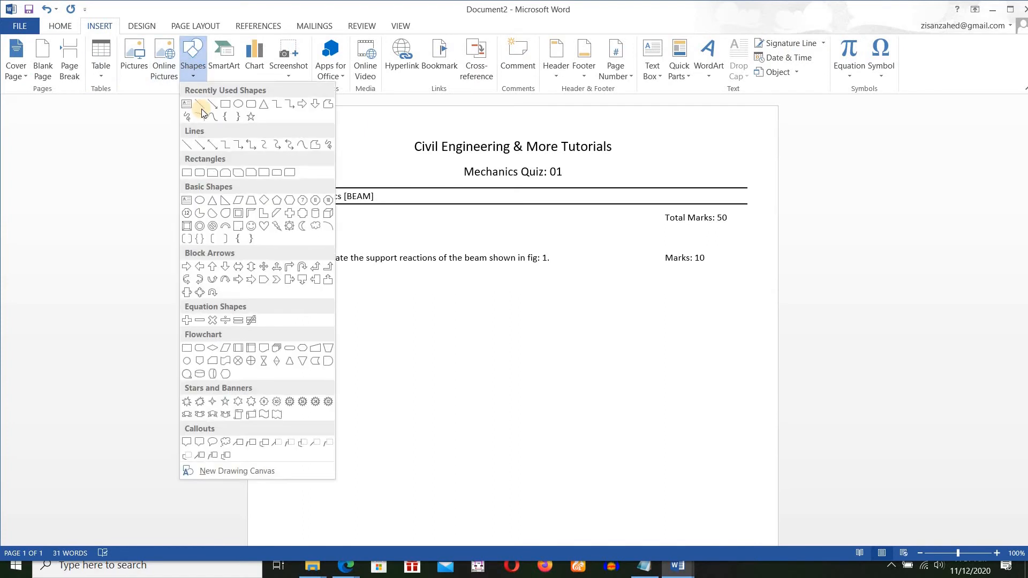
pyautogui.click(200, 106)
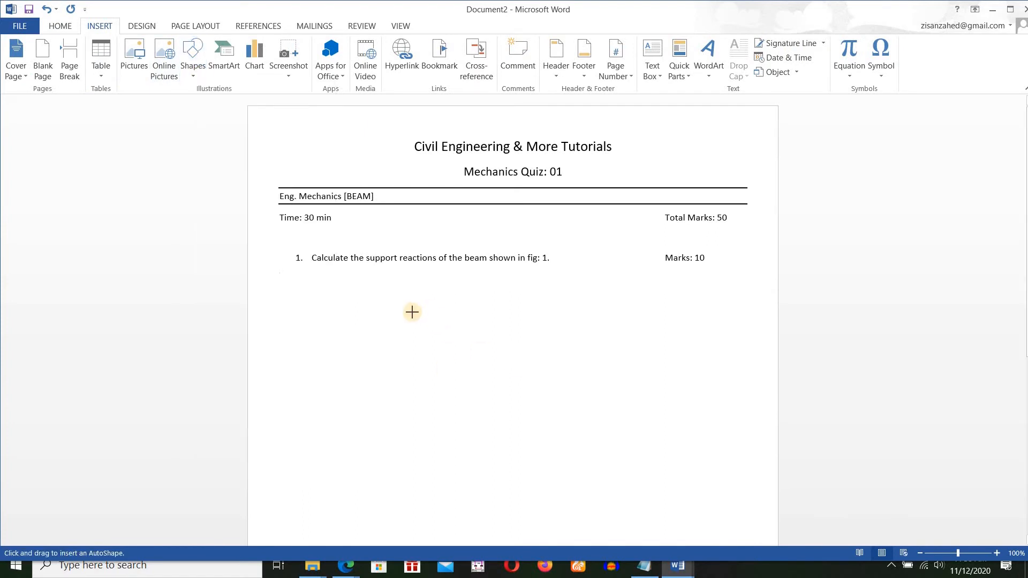
pyautogui.moveTo(413, 317)
pyautogui.mouseDown()
pyautogui.moveTo(455, 330)
pyautogui.moveTo(542, 318)
pyautogui.mouseUp()
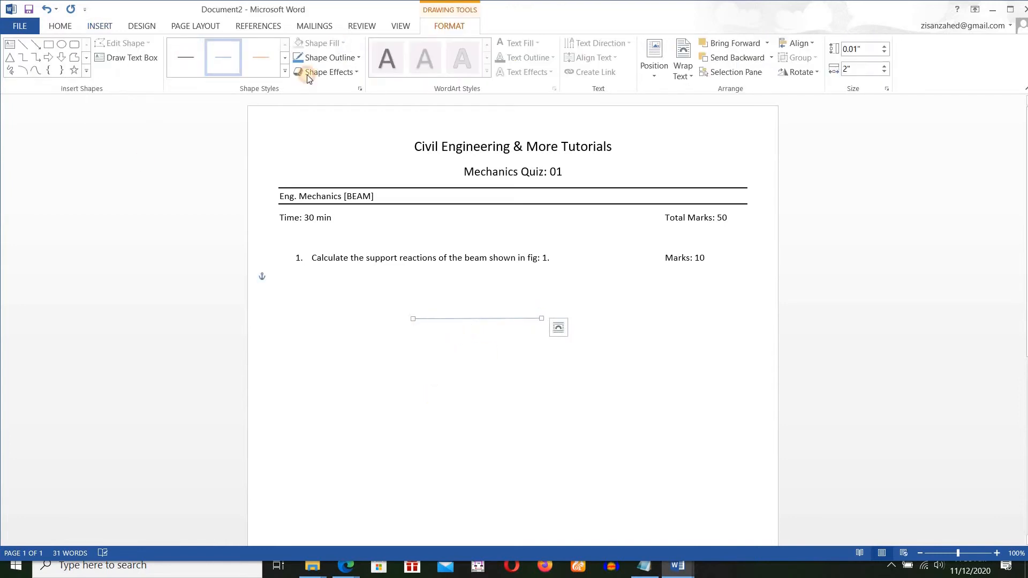
# Set the beam line's outline to black with a thicker weight and shift the line slightly to the right.
pyautogui.click(329, 57)
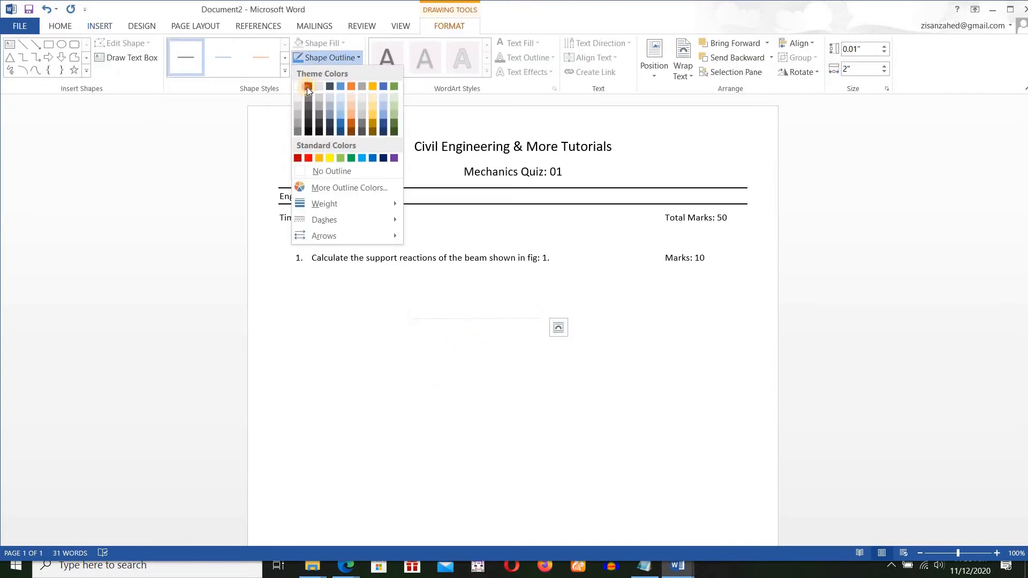
pyautogui.click(307, 87)
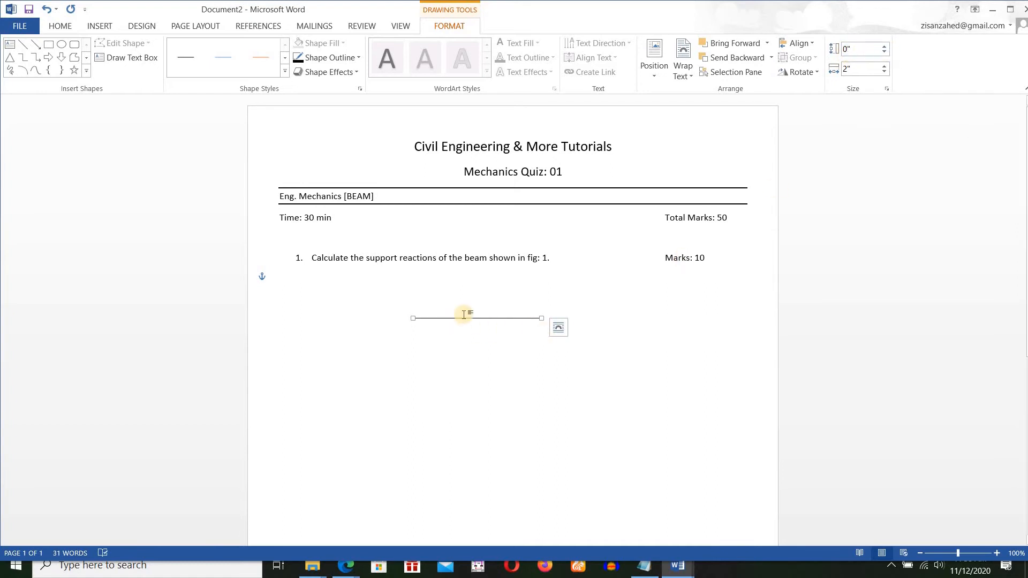
pyautogui.click(355, 59)
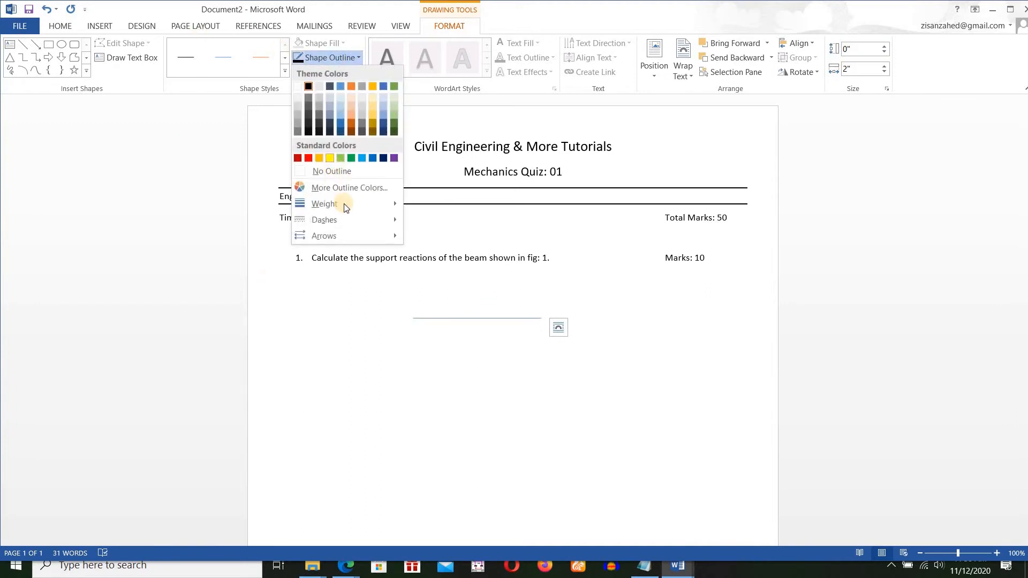
pyautogui.moveTo(343, 203)
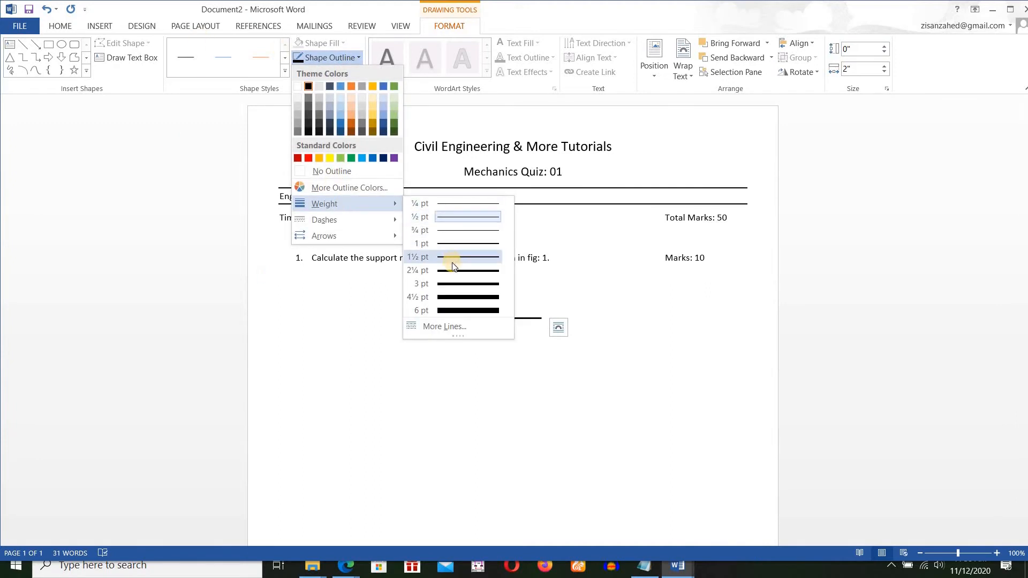
pyautogui.click(452, 266)
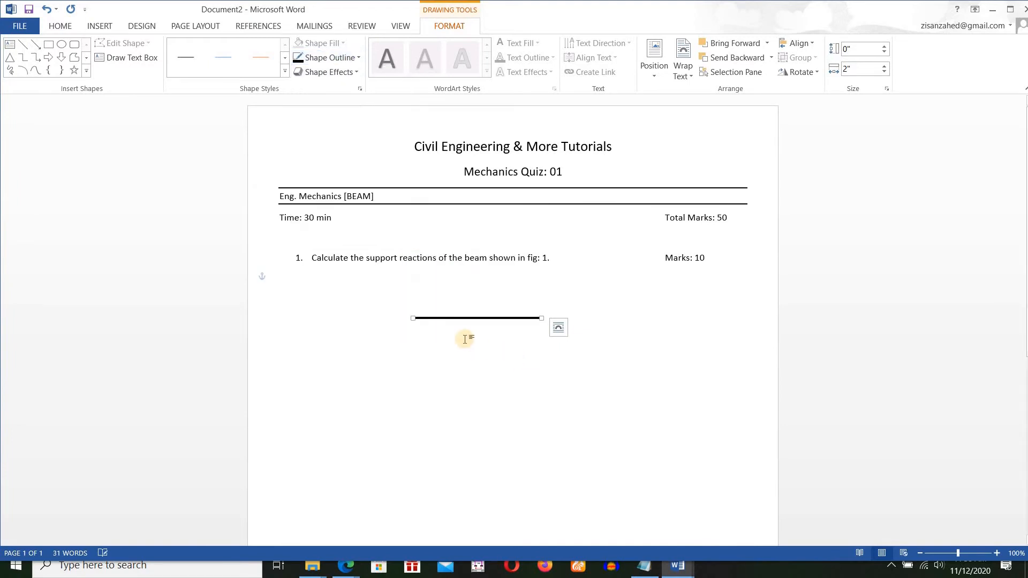
pyautogui.click(433, 356)
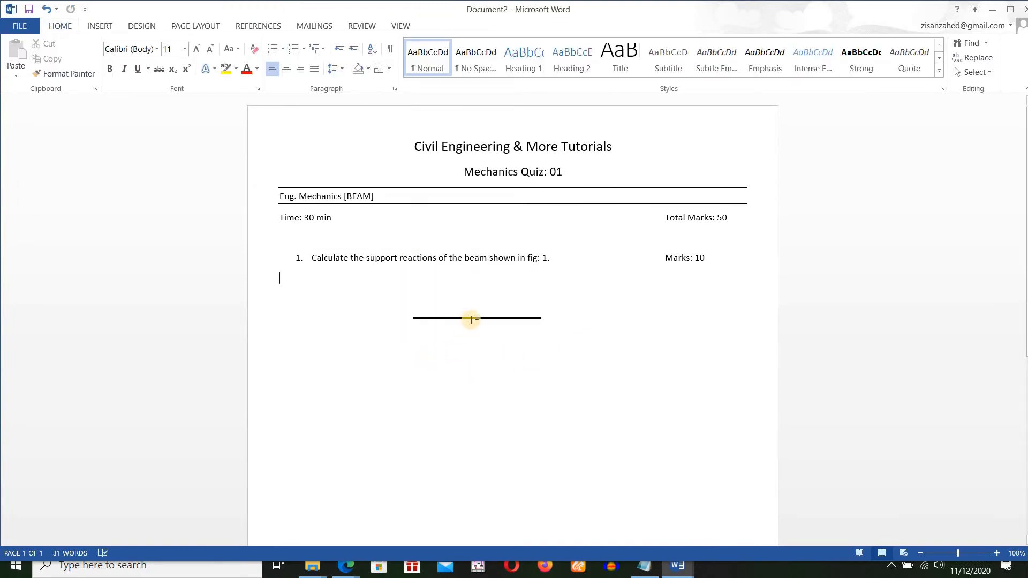
pyautogui.moveTo(476, 318); pyautogui.dragTo(480, 318)
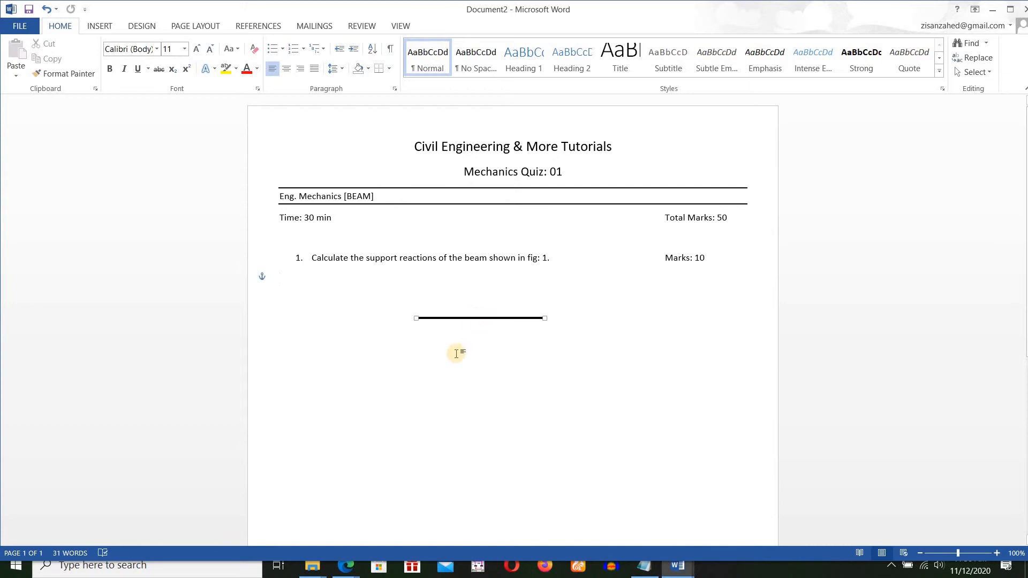
pyautogui.click(488, 358)
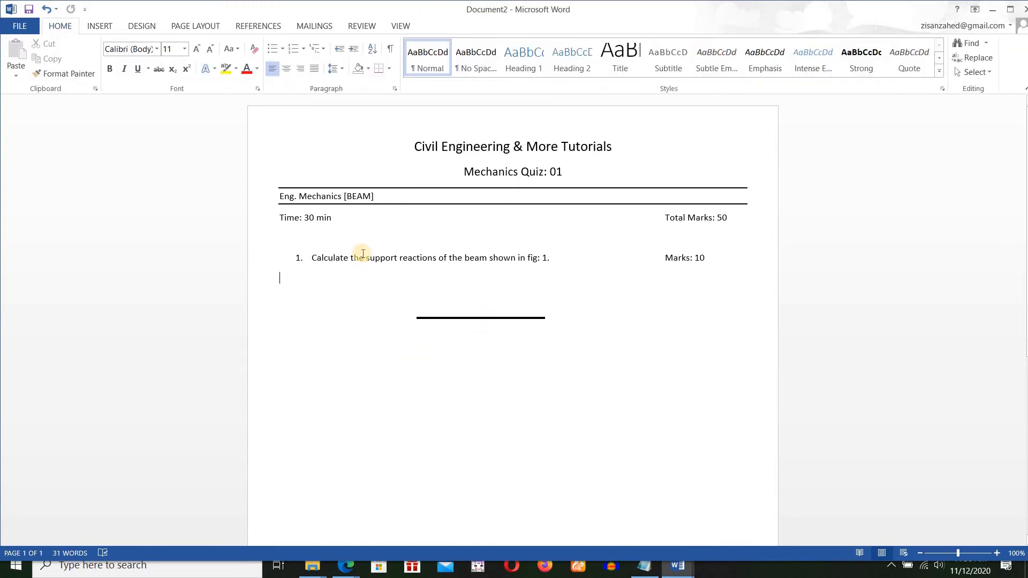
# Draw a vertical load arrow about 0.53" long pointing down onto the beam near its midpoint.
pyautogui.click(99, 26)
pyautogui.click(192, 79)
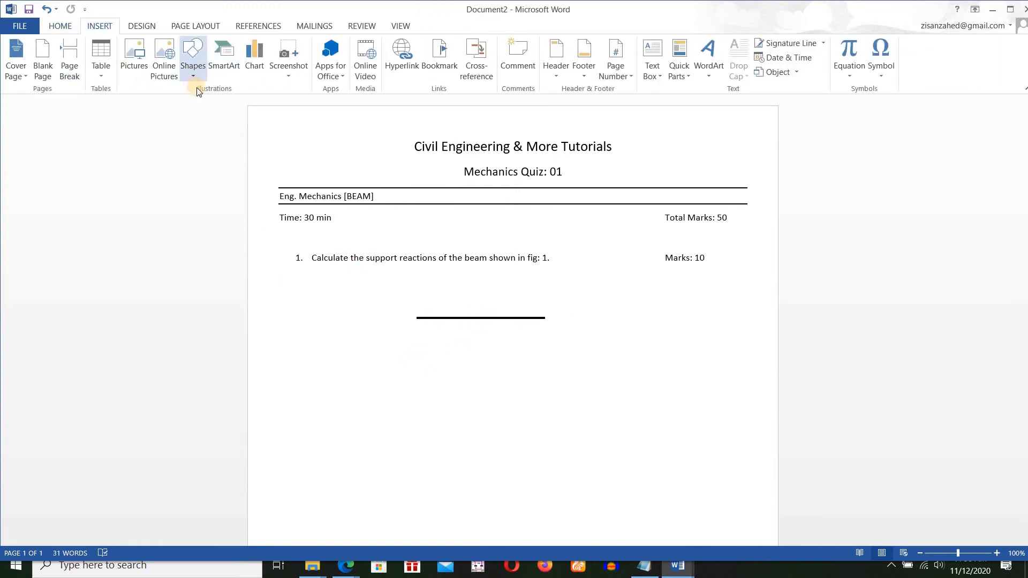
pyautogui.click(211, 106)
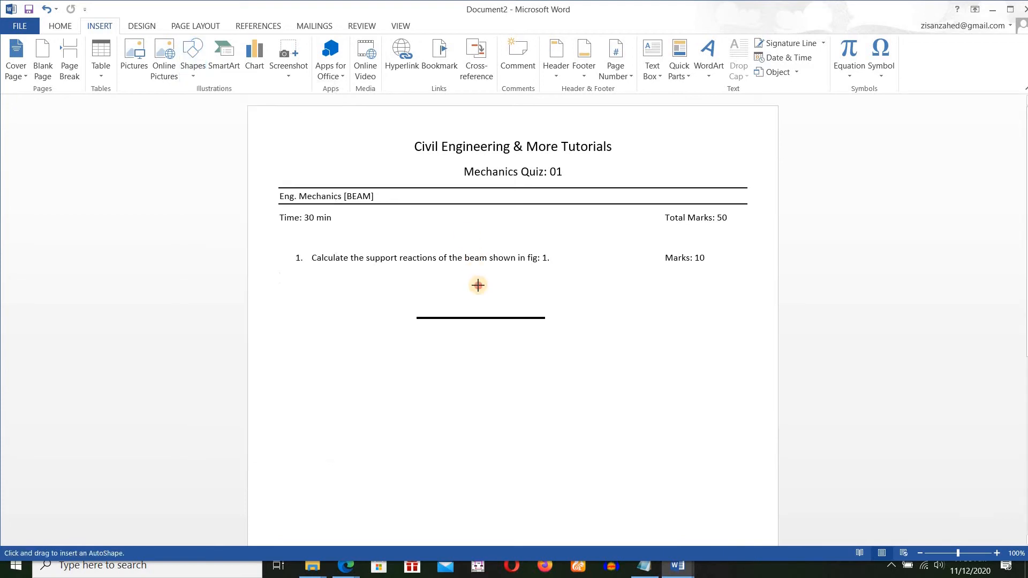
pyautogui.moveTo(478, 285); pyautogui.dragTo(478, 318)
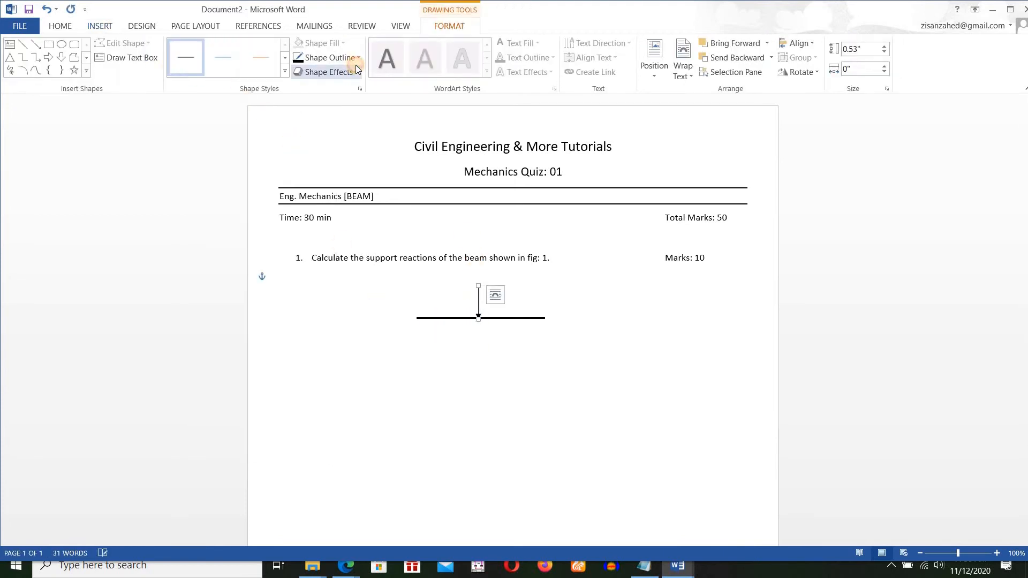
# Set the load arrow's outline to black with a thicker weight.
pyautogui.click(355, 72)
pyautogui.click(353, 57)
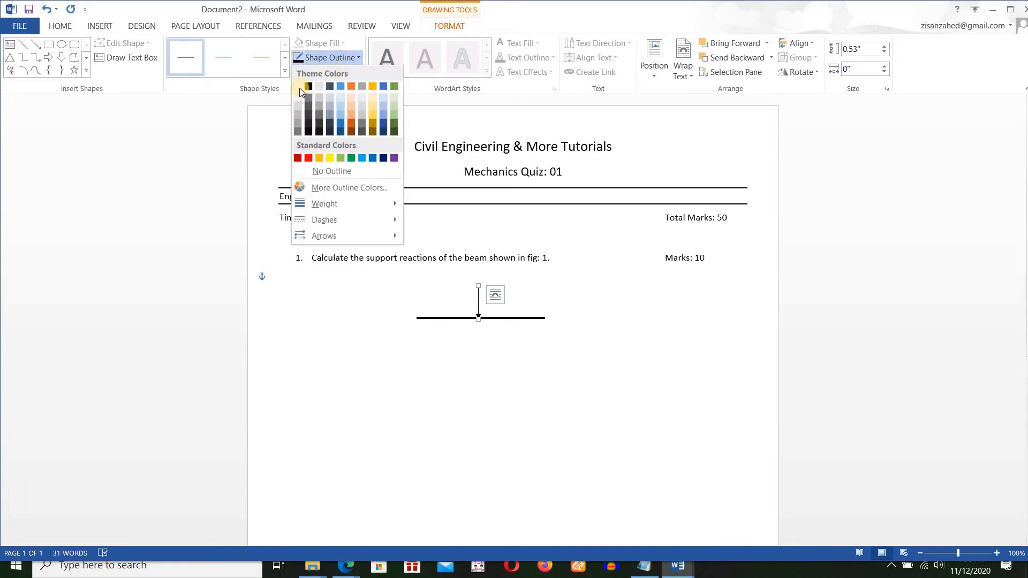
pyautogui.click(308, 87)
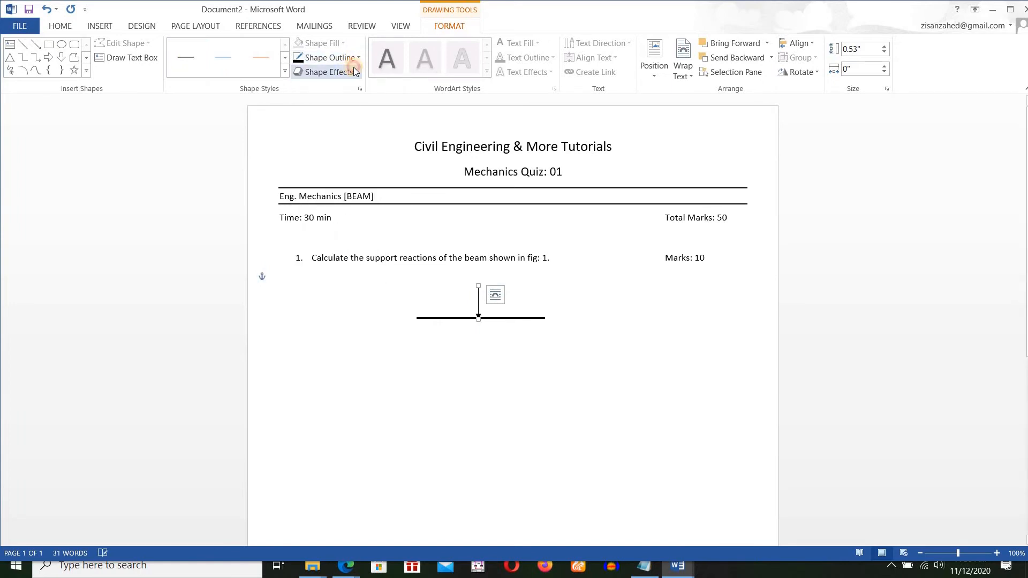
pyautogui.click(351, 58)
pyautogui.moveTo(375, 204)
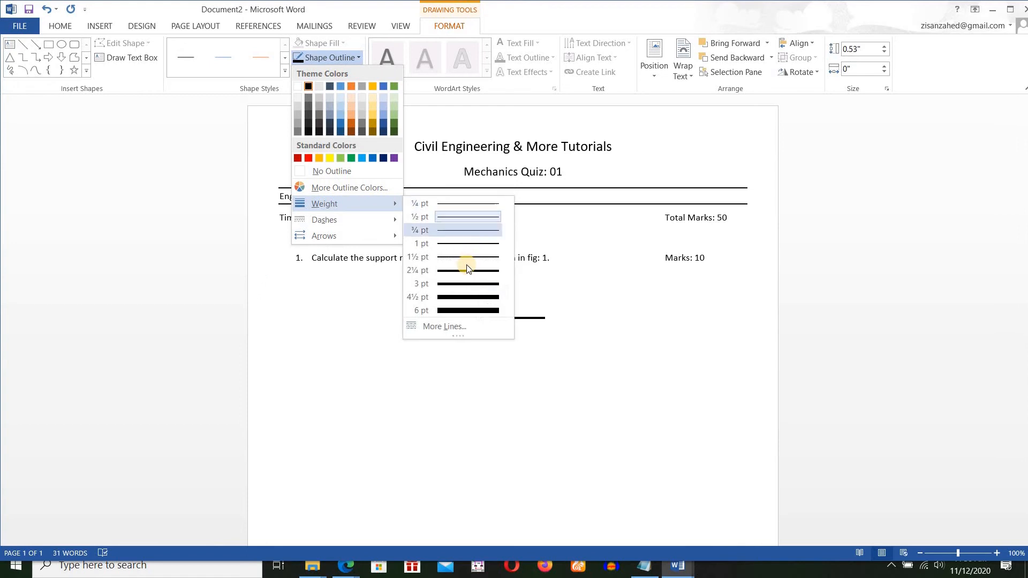
pyautogui.click(448, 279)
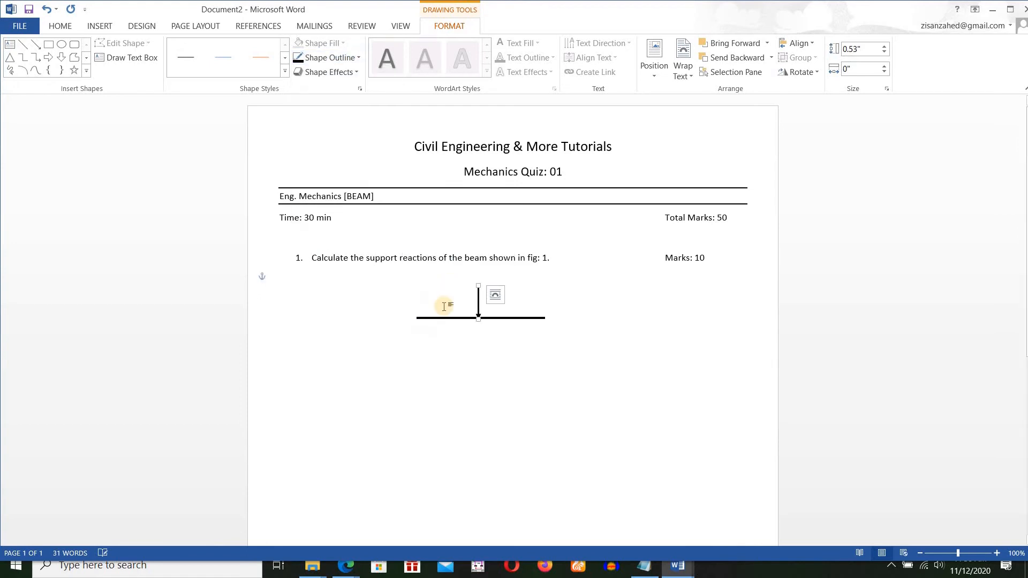
pyautogui.click(392, 354)
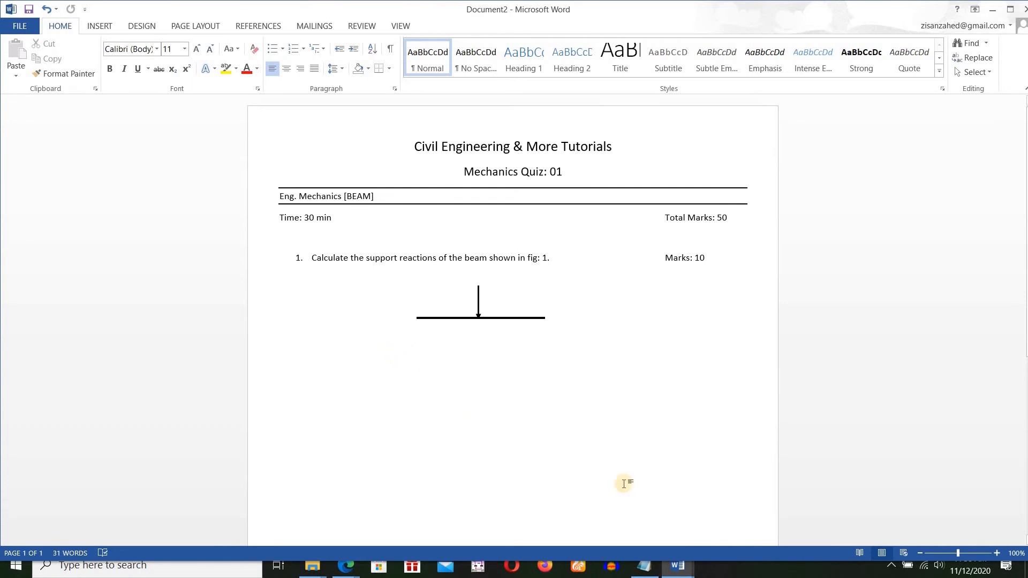
# Copy the triangular support symbol from the "supports word" document and place it under the beam's left end in Document2.
pyautogui.click(677, 566)
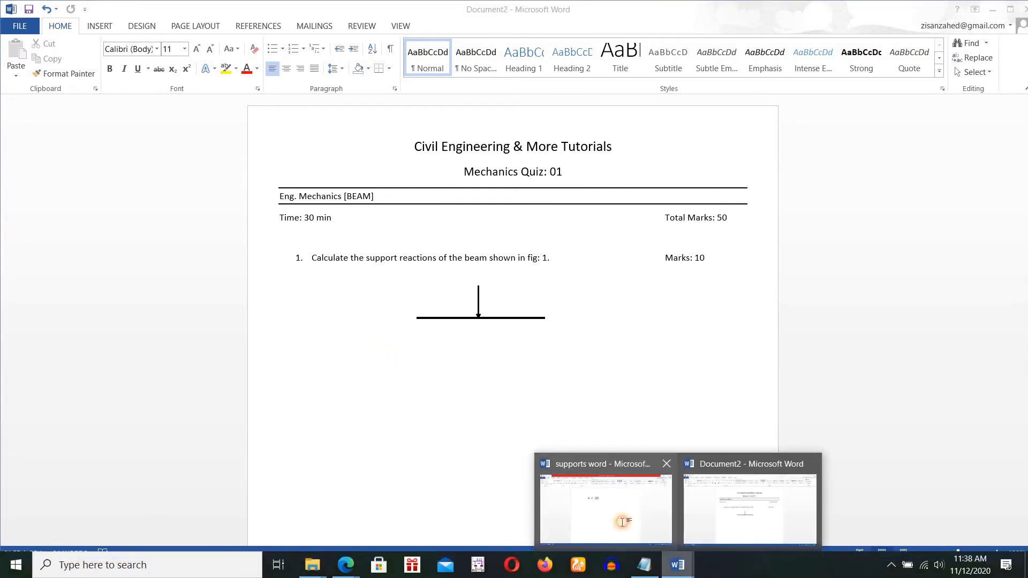
pyautogui.click(623, 526)
pyautogui.hotkey('ctrl', 'c')
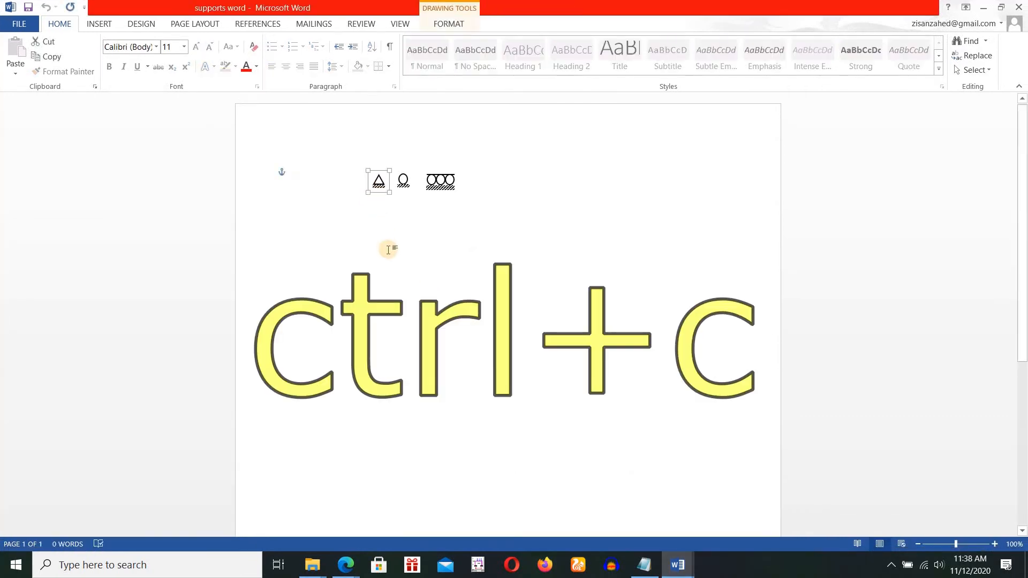
pyautogui.click(678, 566)
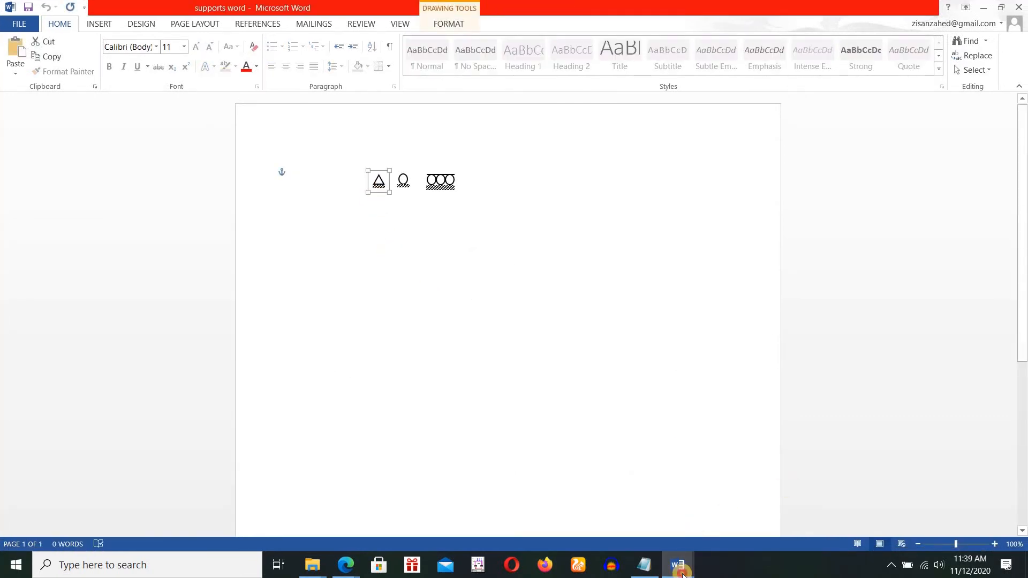
pyautogui.click(720, 508)
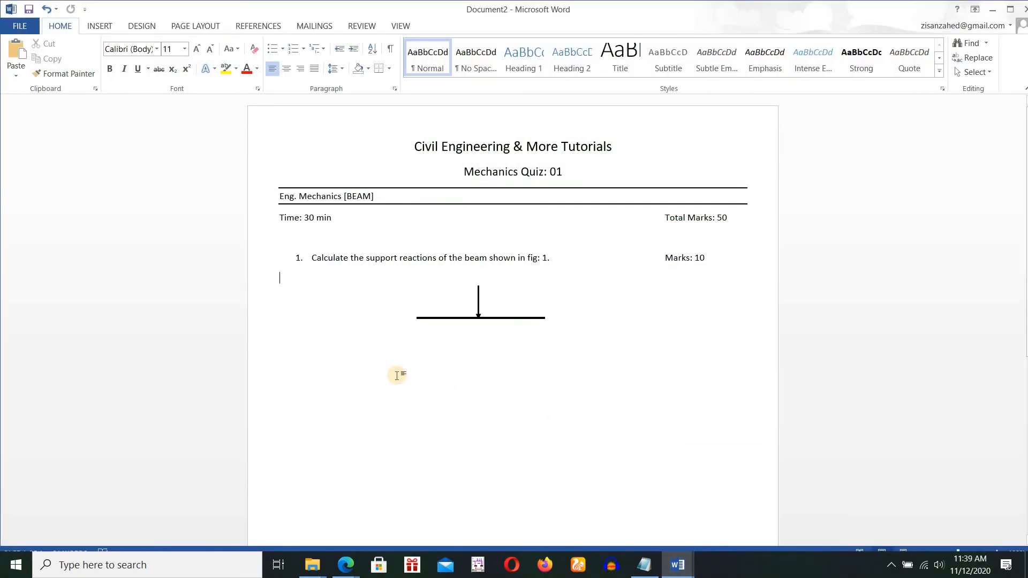
pyautogui.hotkey('ctrl', 'v')
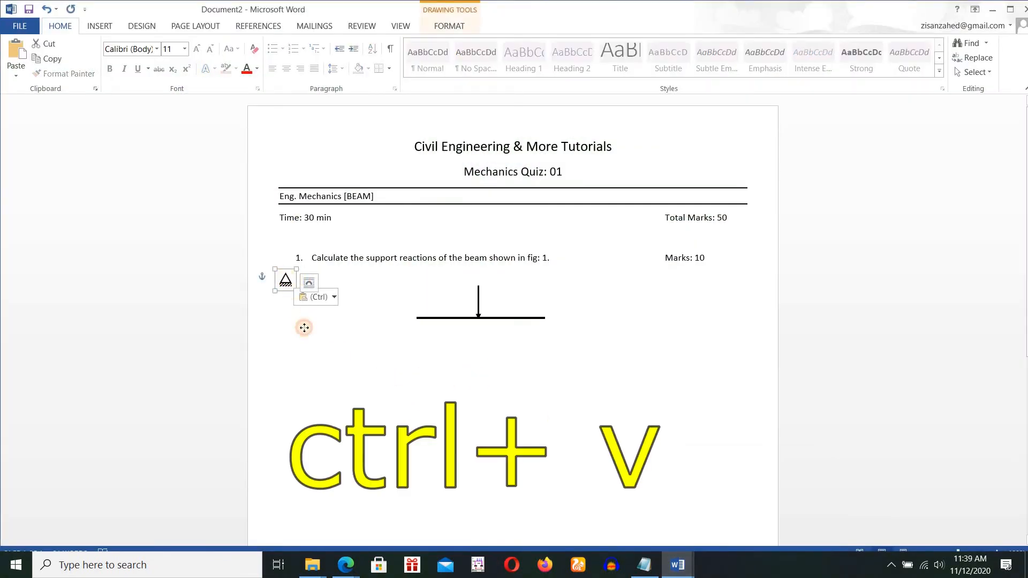
pyautogui.moveTo(429, 343); pyautogui.dragTo(419, 325)
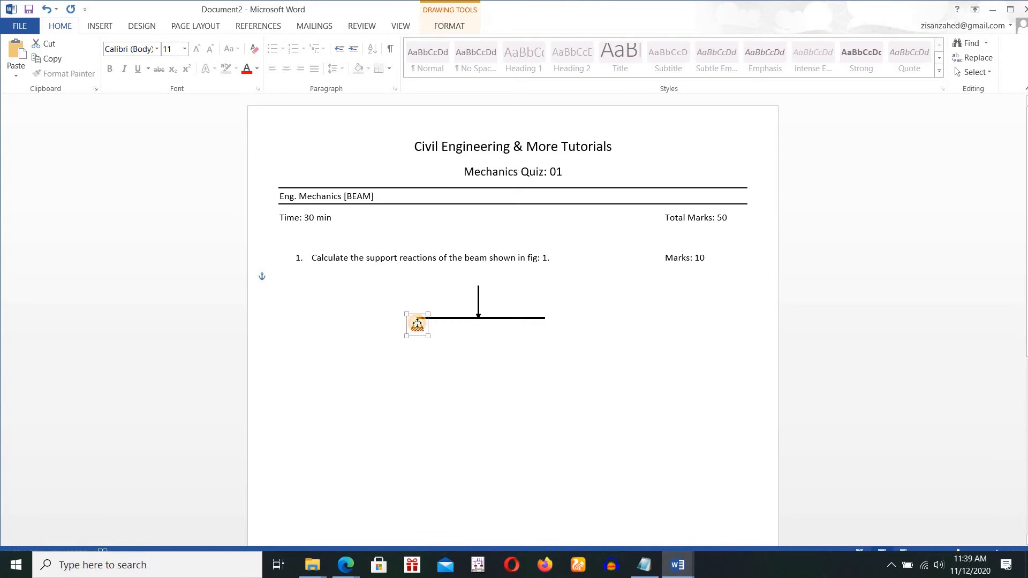
pyautogui.click(366, 412)
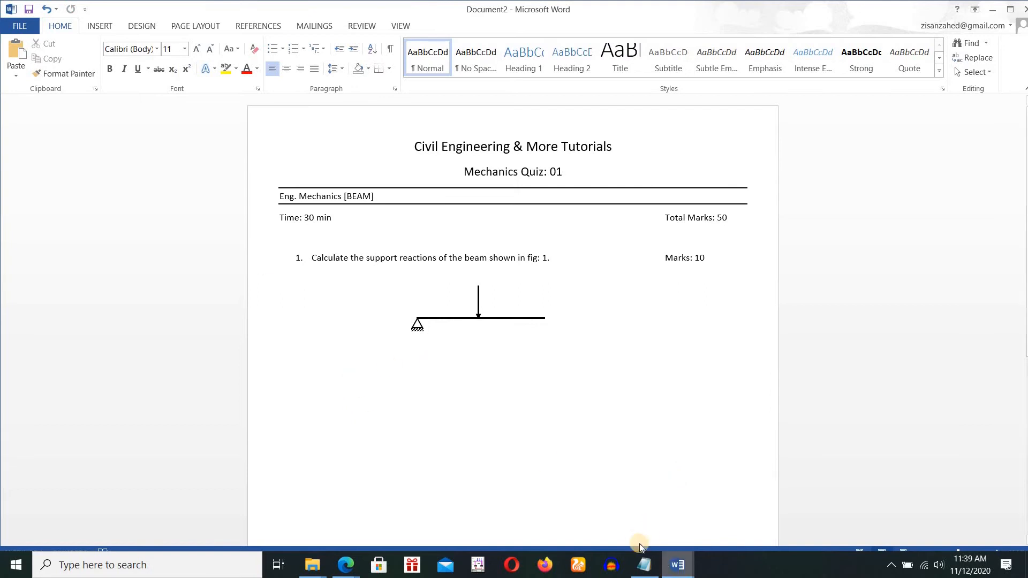
# Copy the single-circle roller support from the "supports word" document and place it under the beam's right end in Document2.
pyautogui.moveTo(678, 562)
pyautogui.click(606, 514)
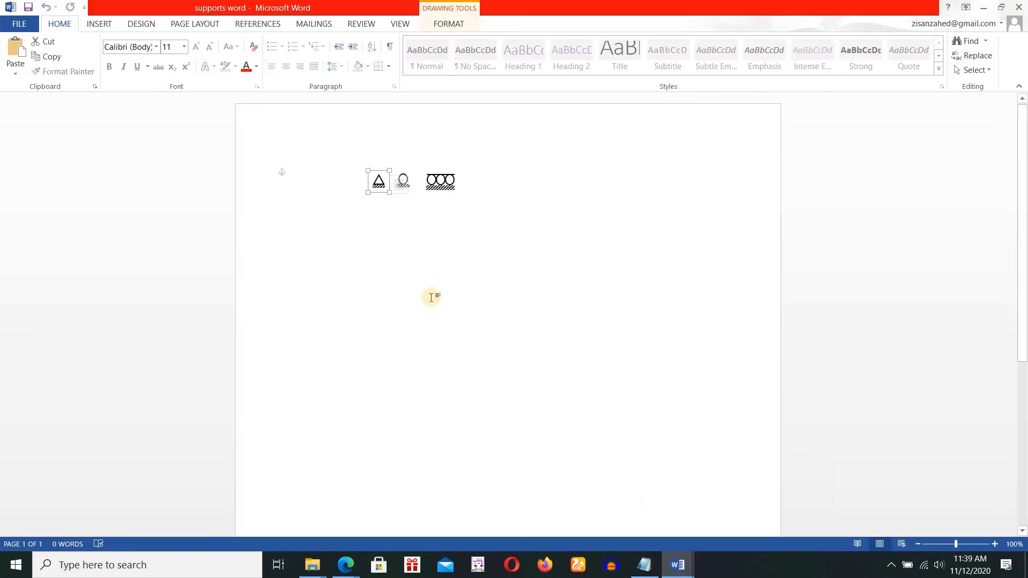
pyautogui.click(403, 184)
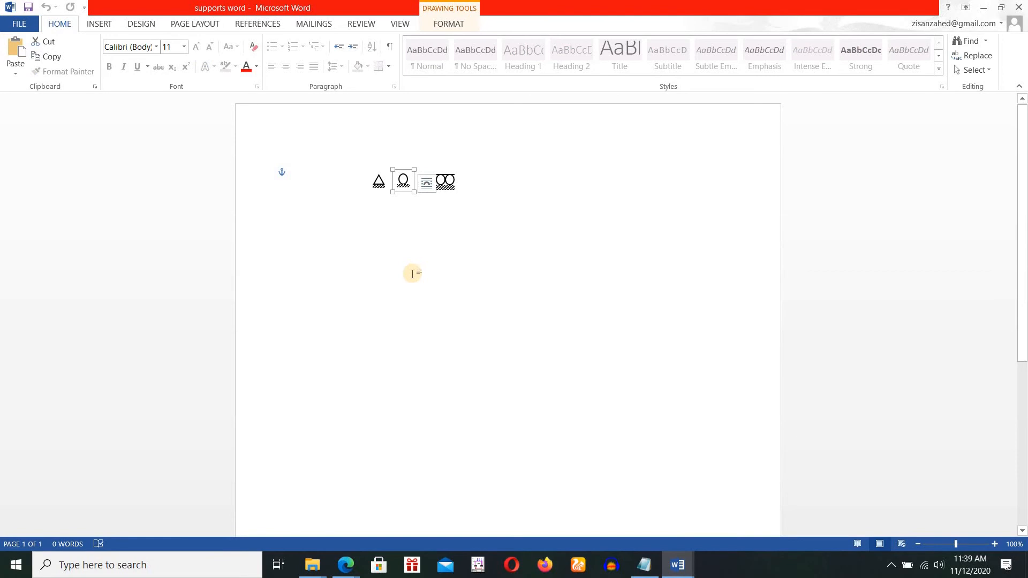
pyautogui.moveTo(680, 565)
pyautogui.click(718, 515)
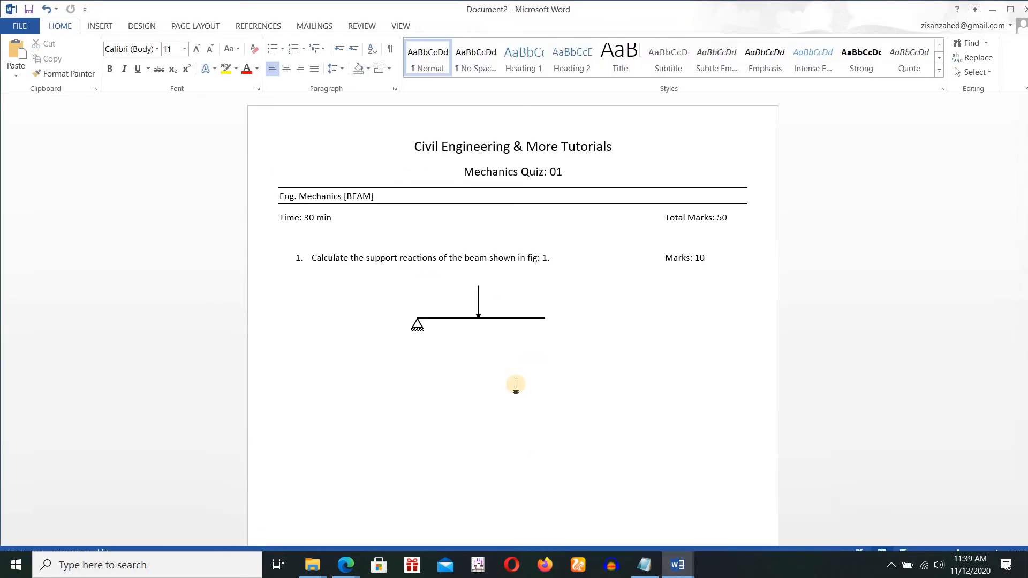
pyautogui.hotkey('ctrl', 'v')
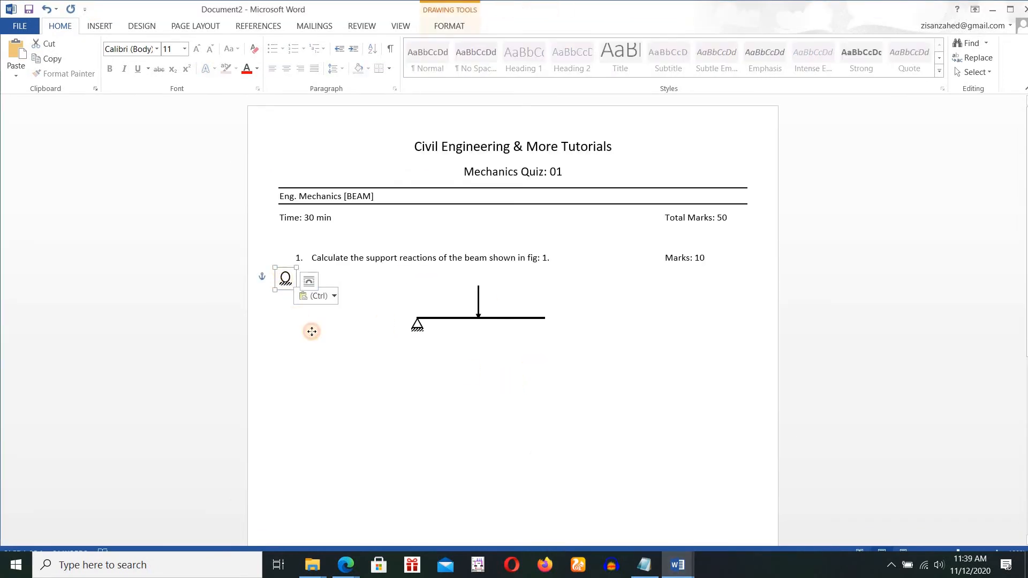
pyautogui.moveTo(286, 278); pyautogui.dragTo(541, 324)
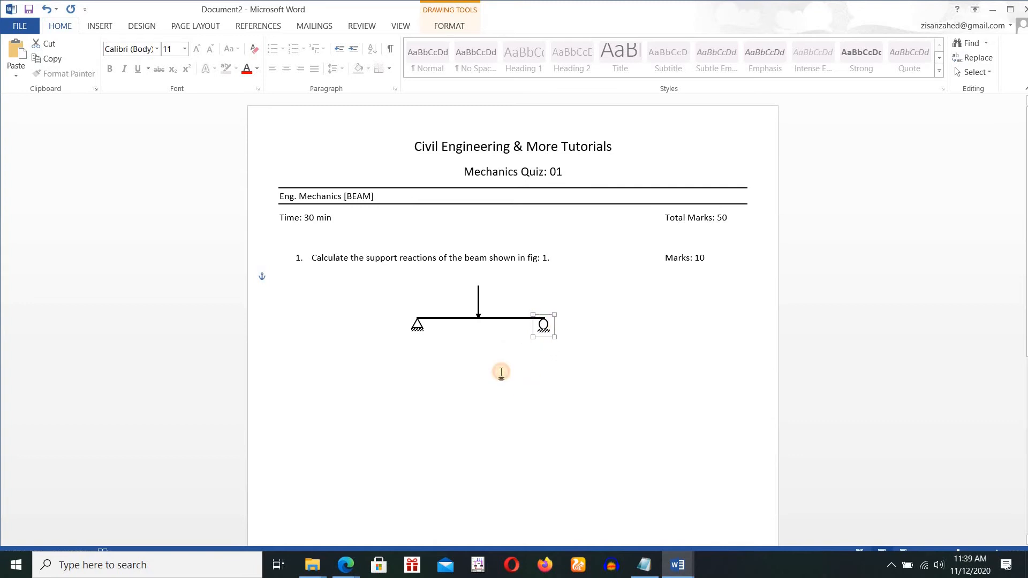
pyautogui.click(495, 405)
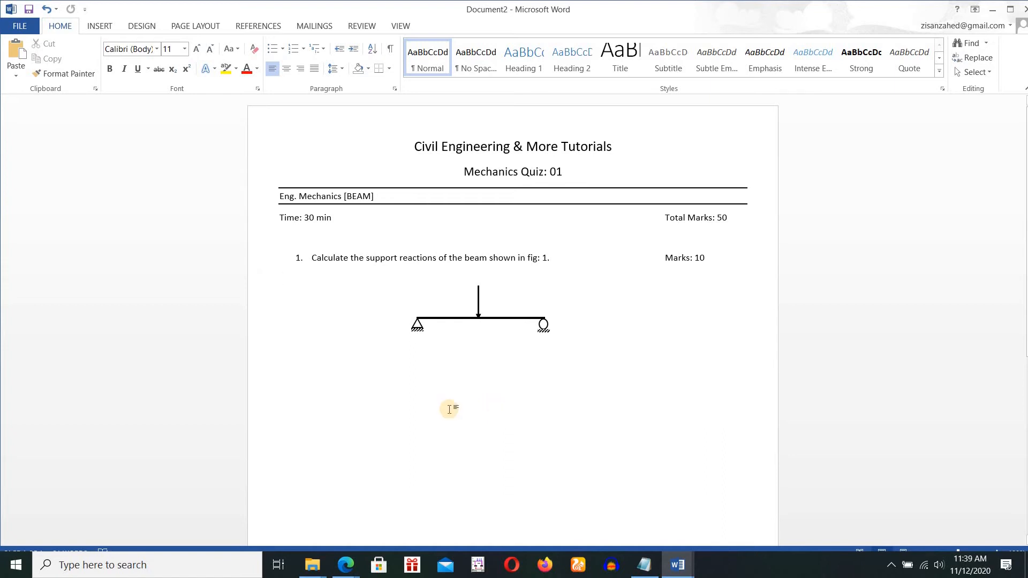
# Insert a simple text box containing "A" and shrink it to about 0.28" high by 0.33" wide.
pyautogui.click(94, 26)
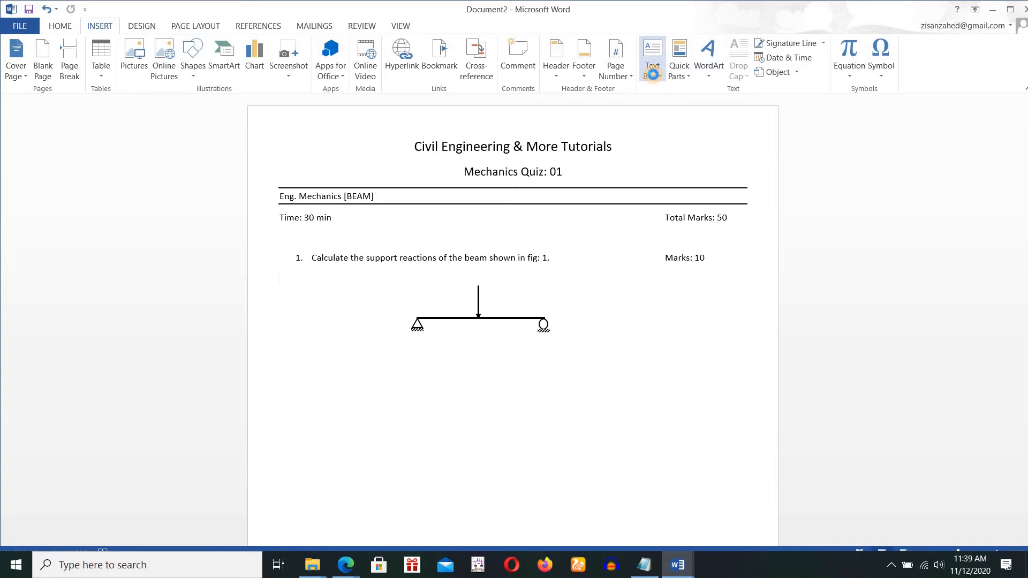
pyautogui.click(654, 78)
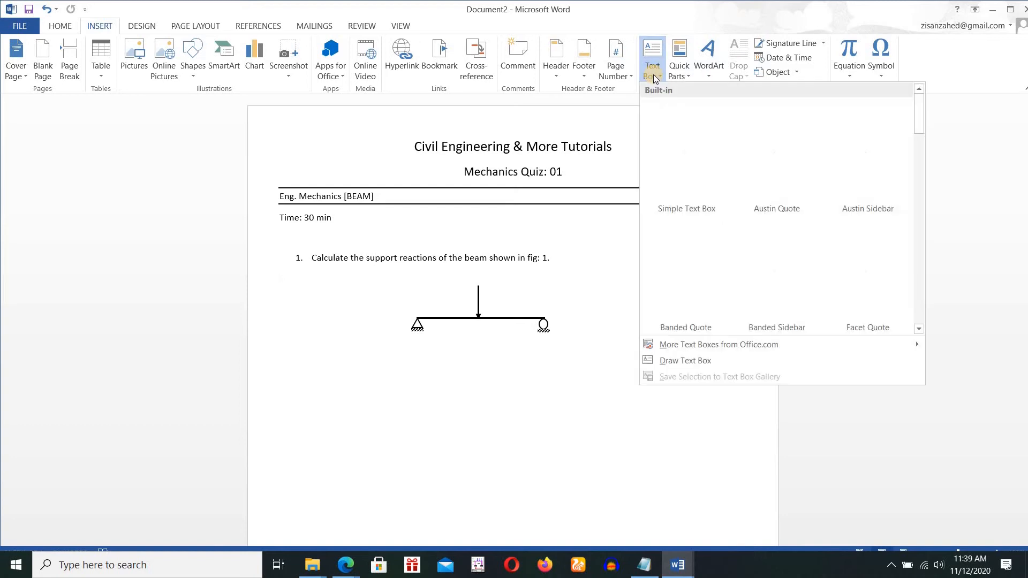
pyautogui.click(682, 156)
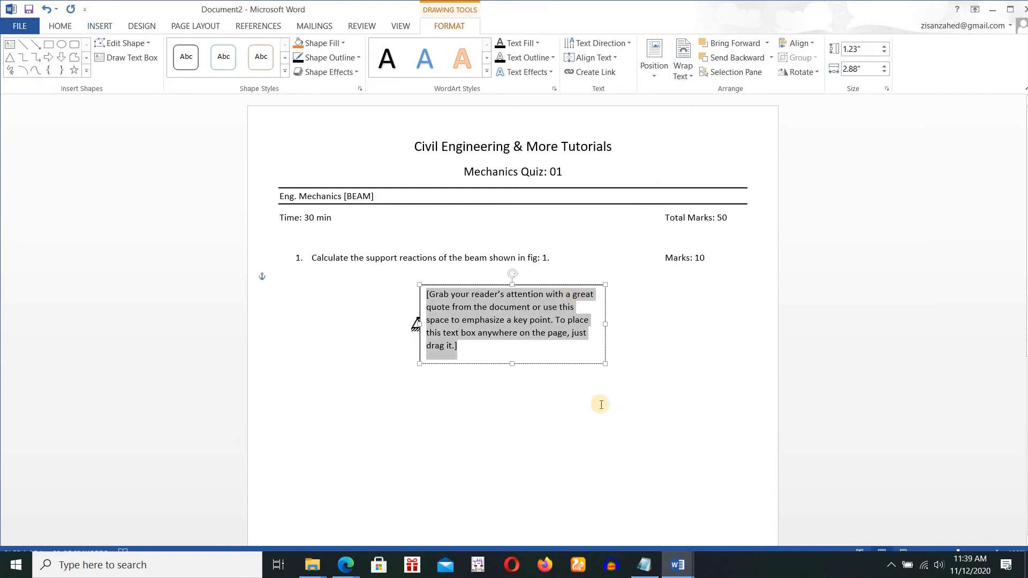
pyautogui.press('Delete')
pyautogui.write('A')
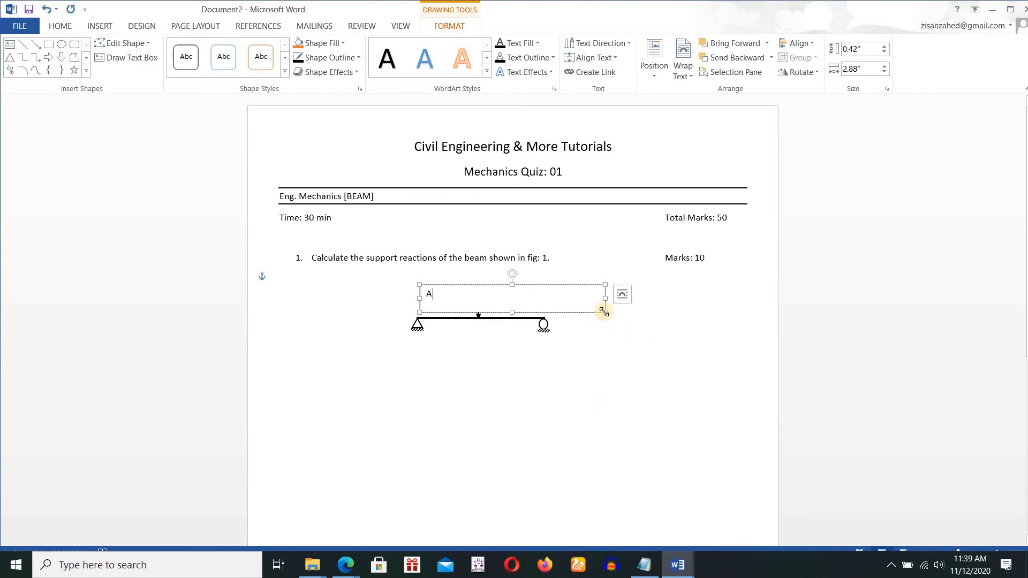
pyautogui.moveTo(603, 311); pyautogui.dragTo(437, 303)
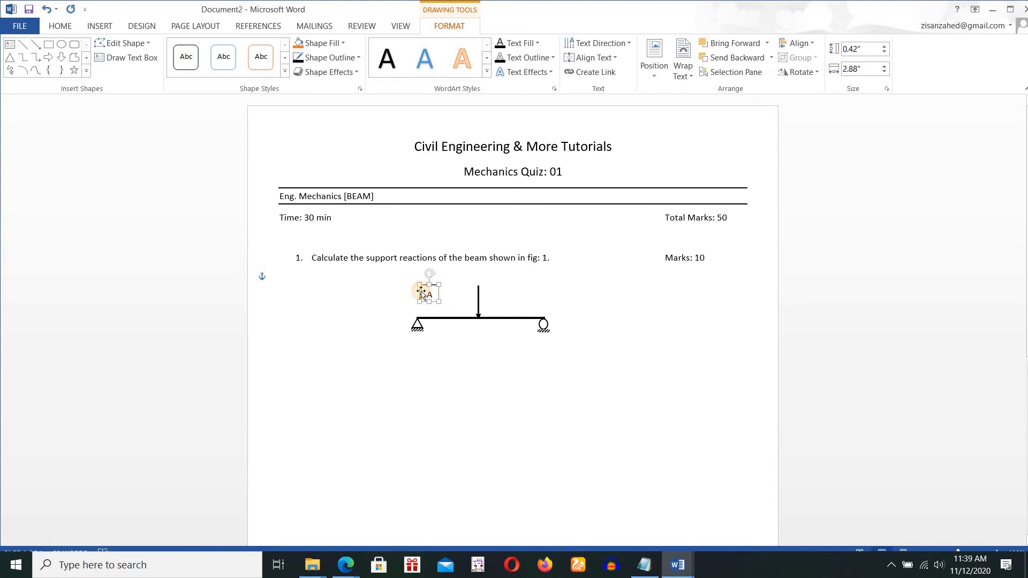
pyautogui.moveTo(418, 286); pyautogui.dragTo(421, 289)
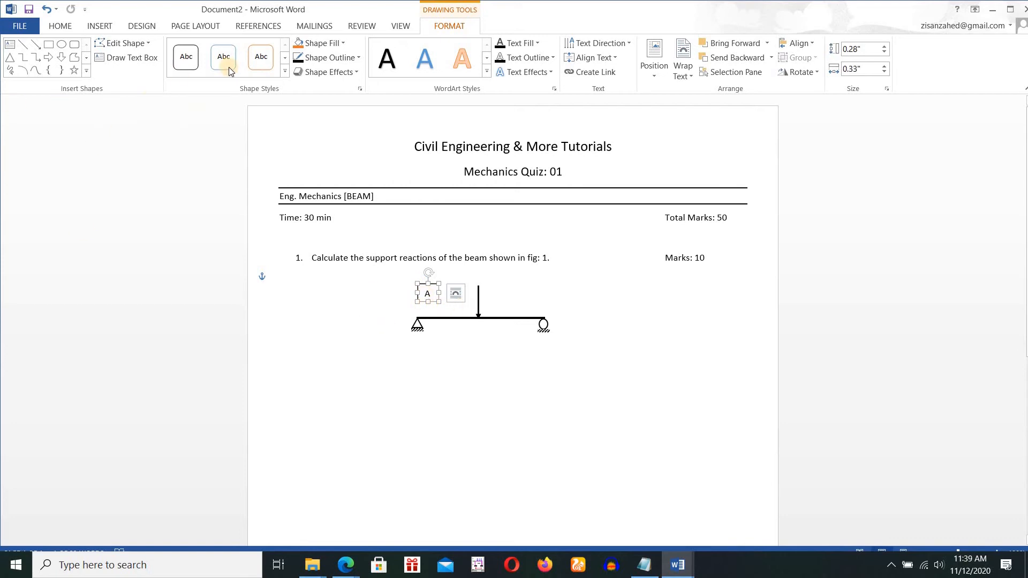
# Remove the outline of the "A" text box and place the label just above the beam's left support.
pyautogui.click(342, 57)
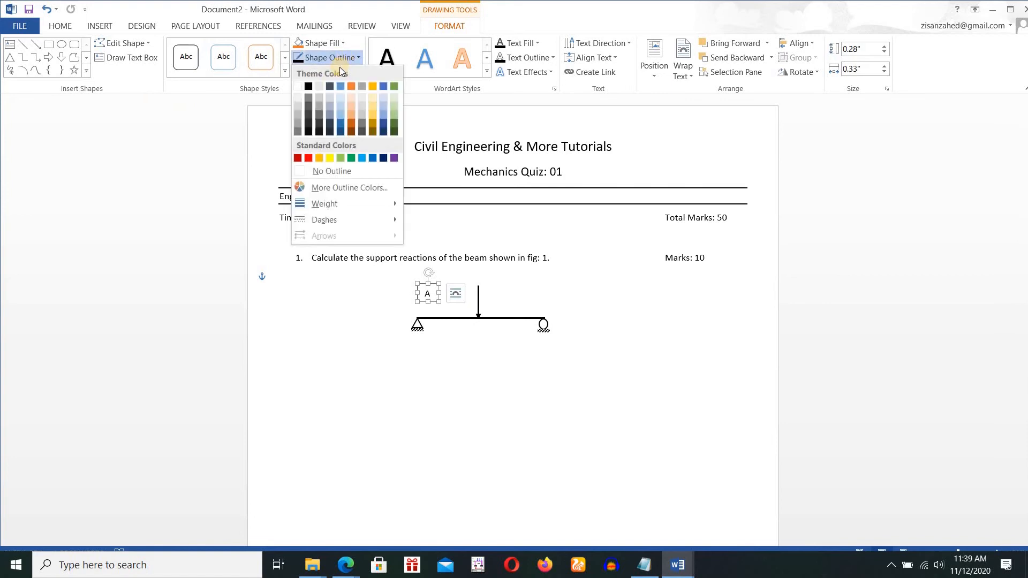
pyautogui.click(330, 172)
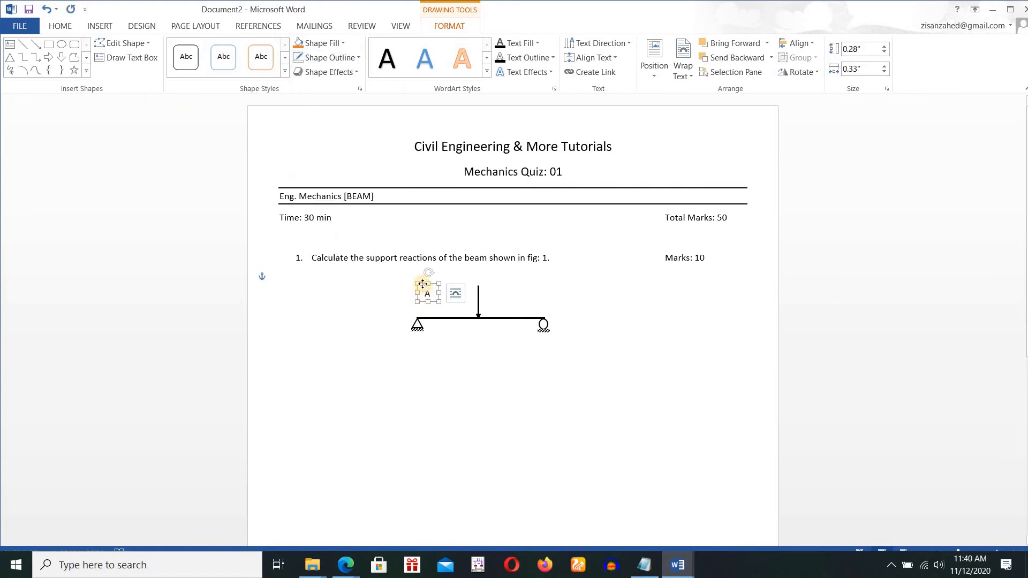
pyautogui.moveTo(423, 284)
pyautogui.mouseDown()
pyautogui.moveTo(392, 314)
pyautogui.moveTo(399, 296)
pyautogui.moveTo(416, 288)
pyautogui.moveTo(413, 298)
pyautogui.mouseUp()
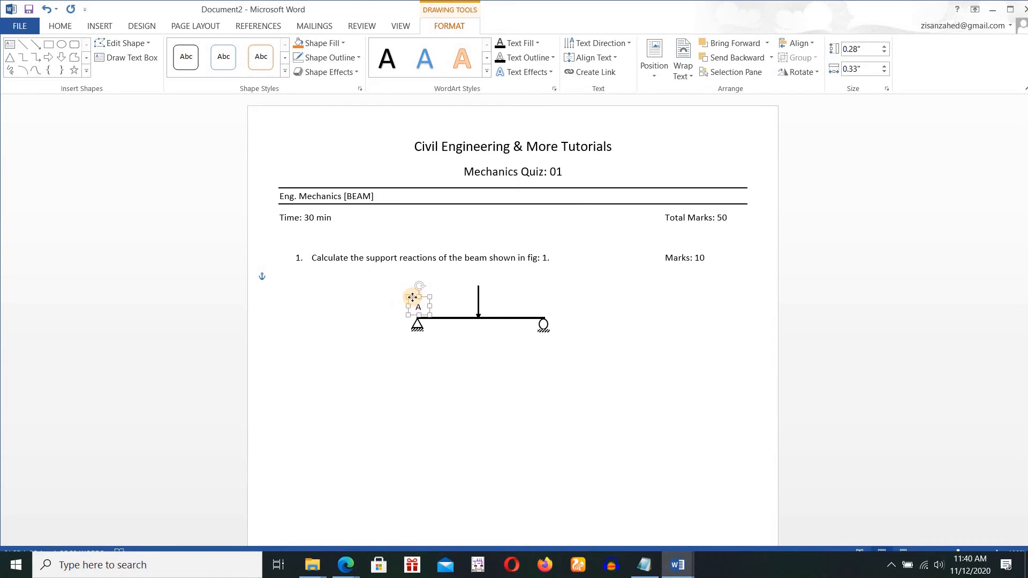
pyautogui.click(370, 346)
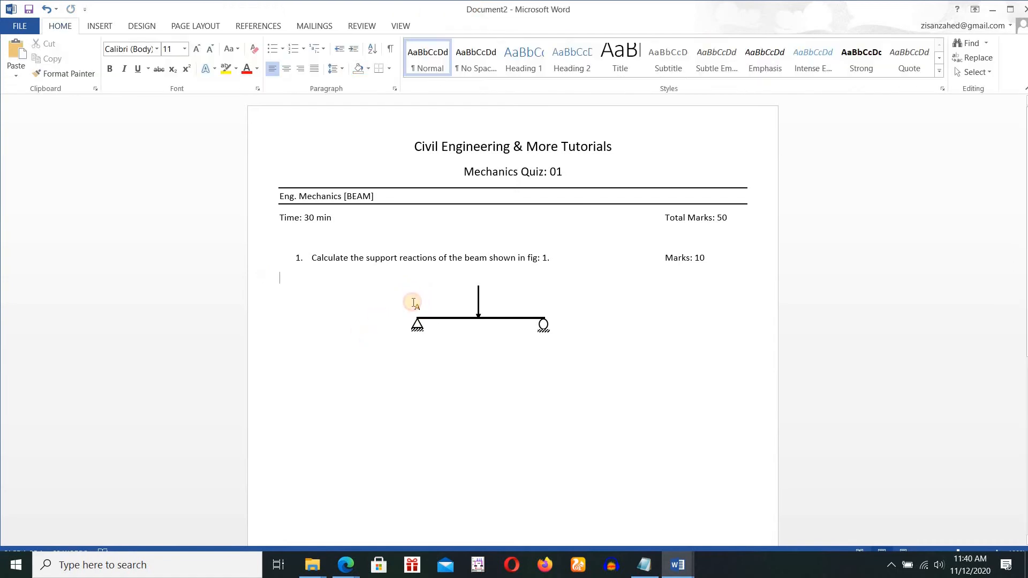
# Duplicate the "A" label above the beam's right support and change the copy's text to "B".
pyautogui.click(414, 304)
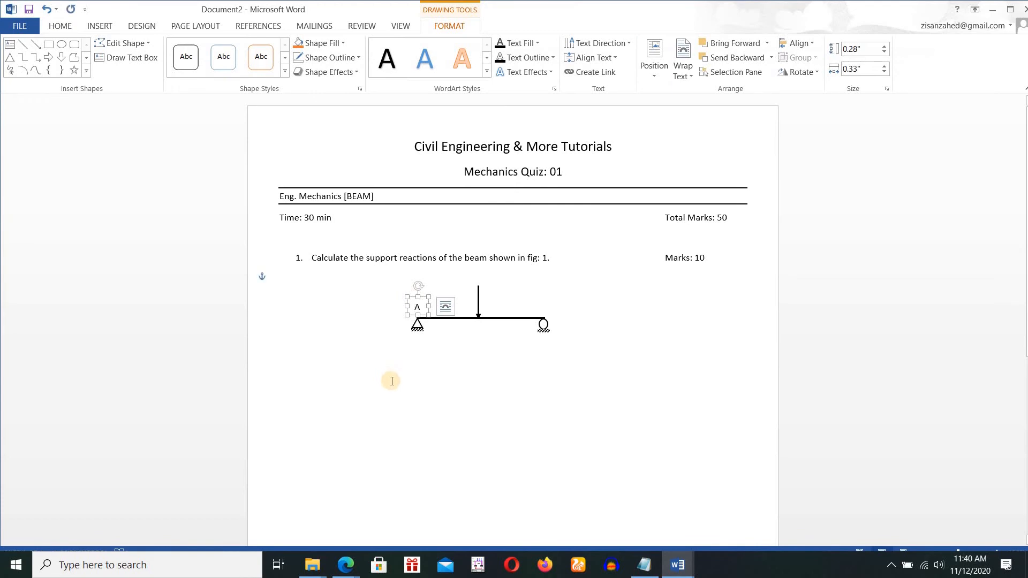
pyautogui.hotkey('ctrl', 'v')
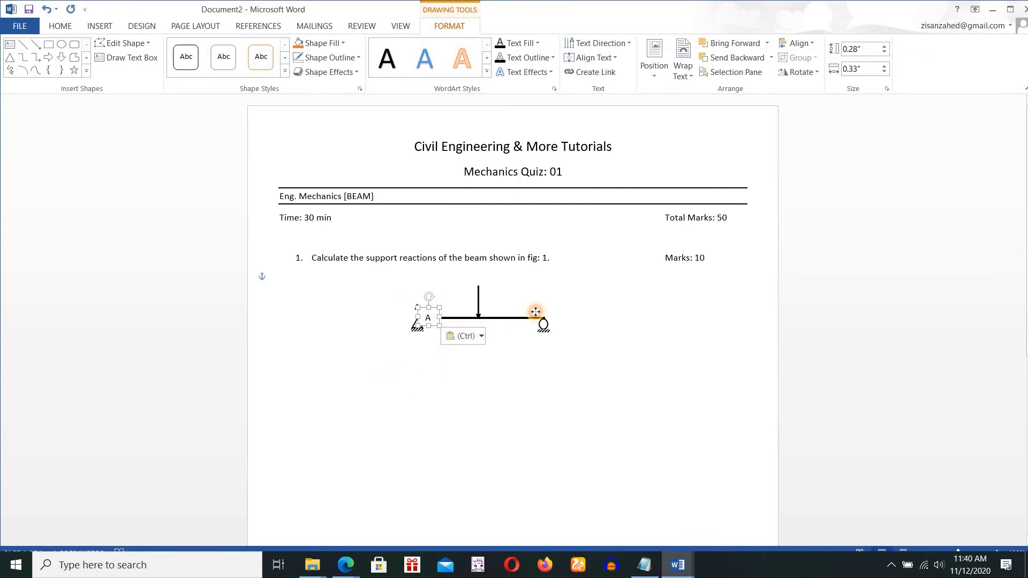
pyautogui.moveTo(536, 312); pyautogui.dragTo(550, 292)
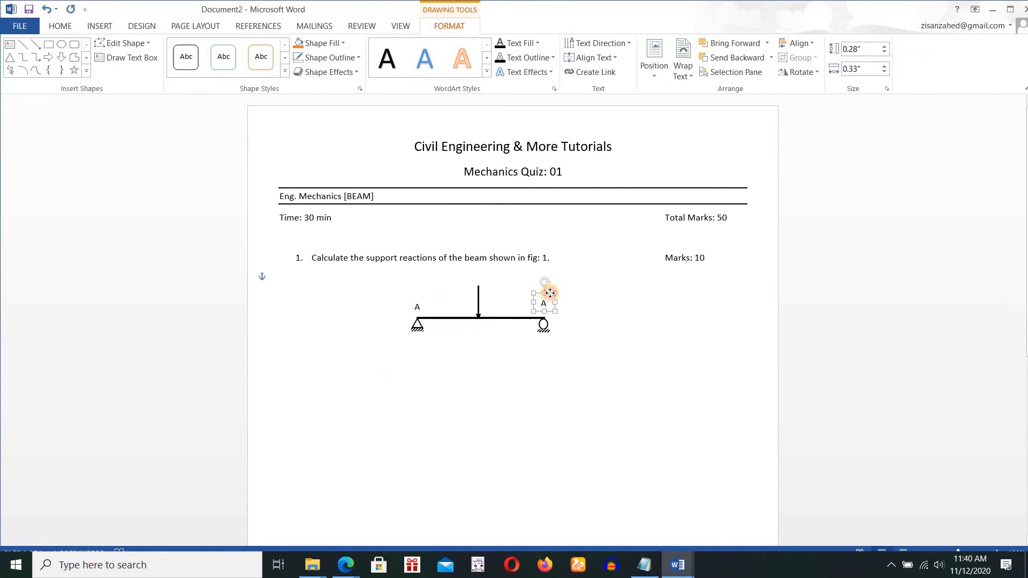
pyautogui.click(549, 304)
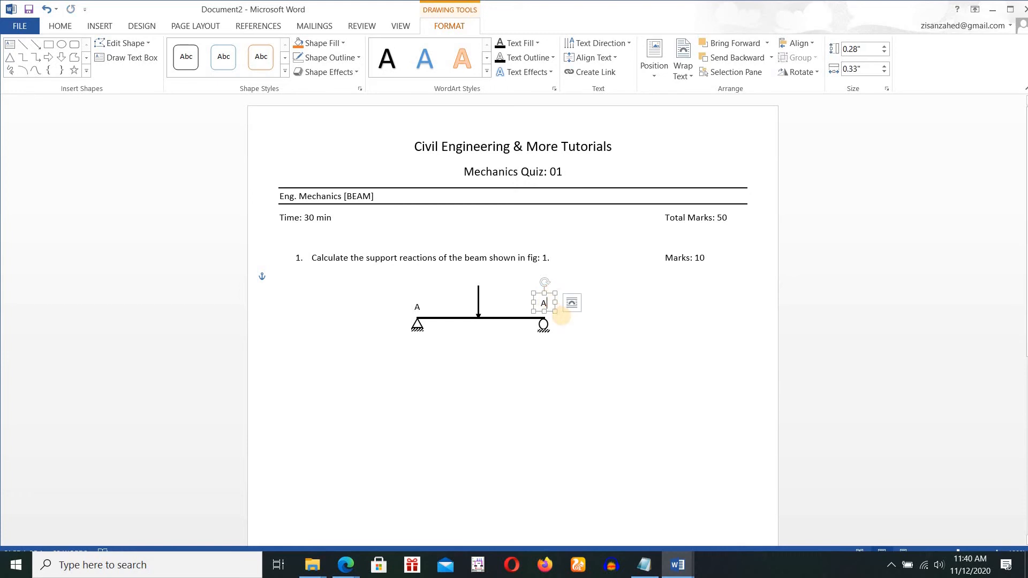
pyautogui.press('BackSpace')
pyautogui.click(505, 378)
# Nudge the "B" label down until it is level with the "A" label.
pyautogui.click(544, 301)
pyautogui.moveTo(540, 295); pyautogui.dragTo(539, 296)
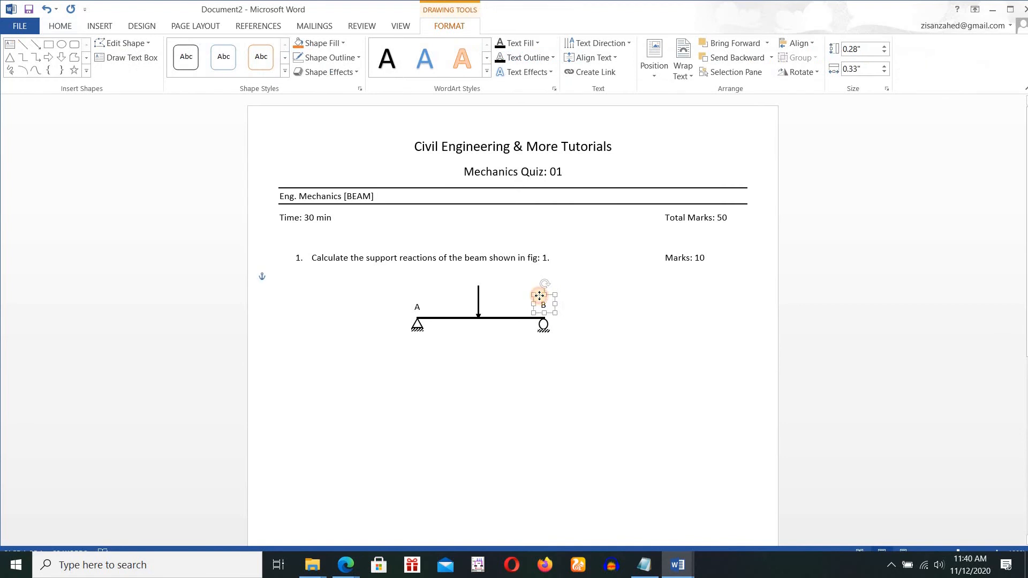
pyautogui.click(483, 378)
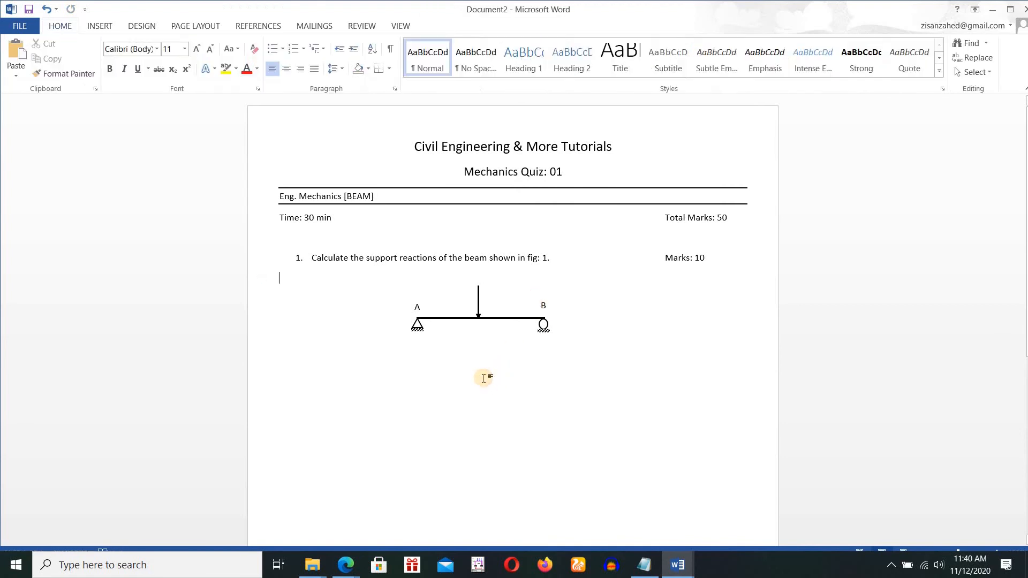
pyautogui.click(538, 295)
pyautogui.moveTo(538, 296); pyautogui.dragTo(537, 298)
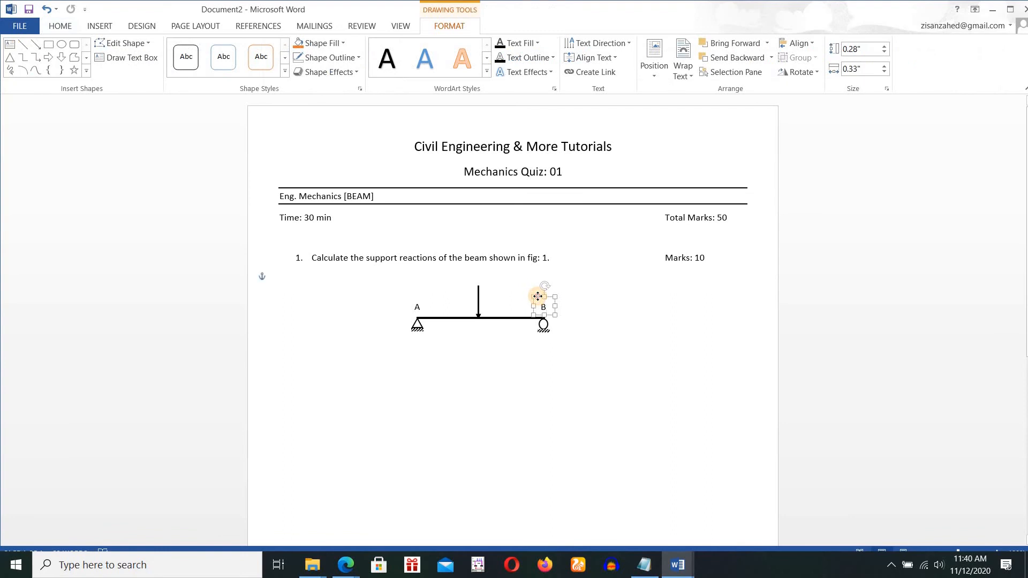
pyautogui.click(425, 373)
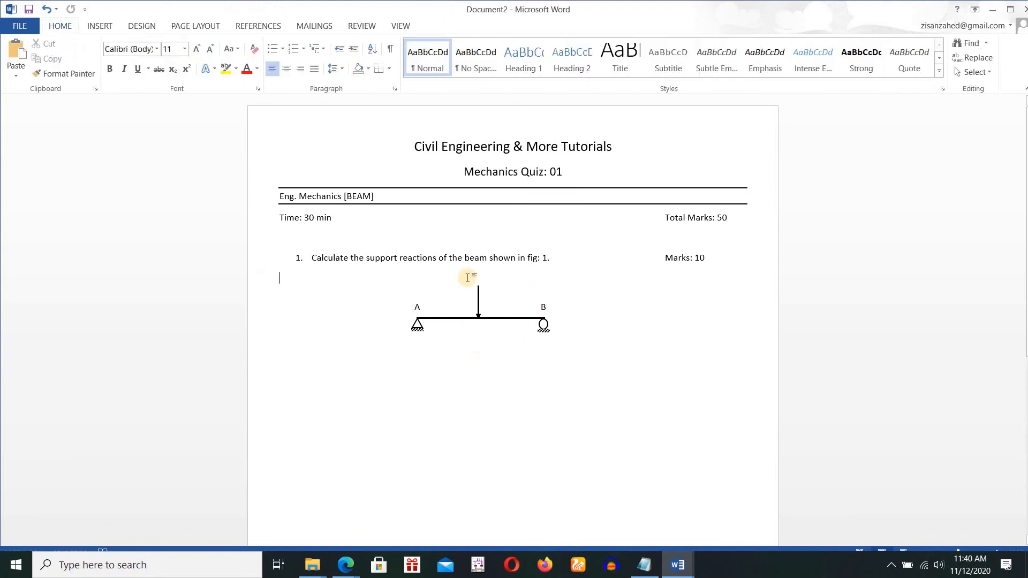
# Duplicate the "B" label and place the copy beside the upper end of the load arrow.
pyautogui.click(540, 302)
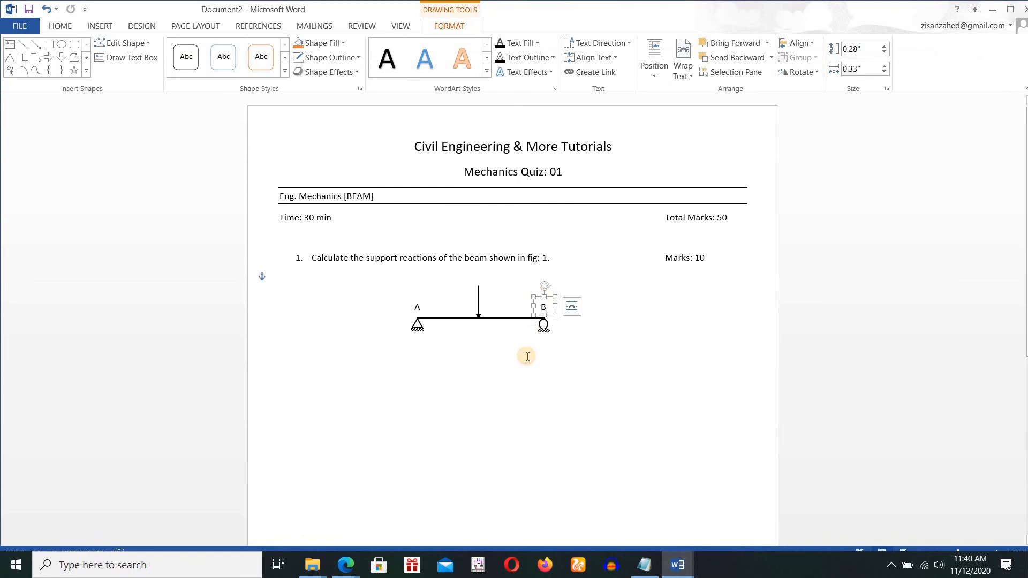
pyautogui.hotkey('ctrl', 'v')
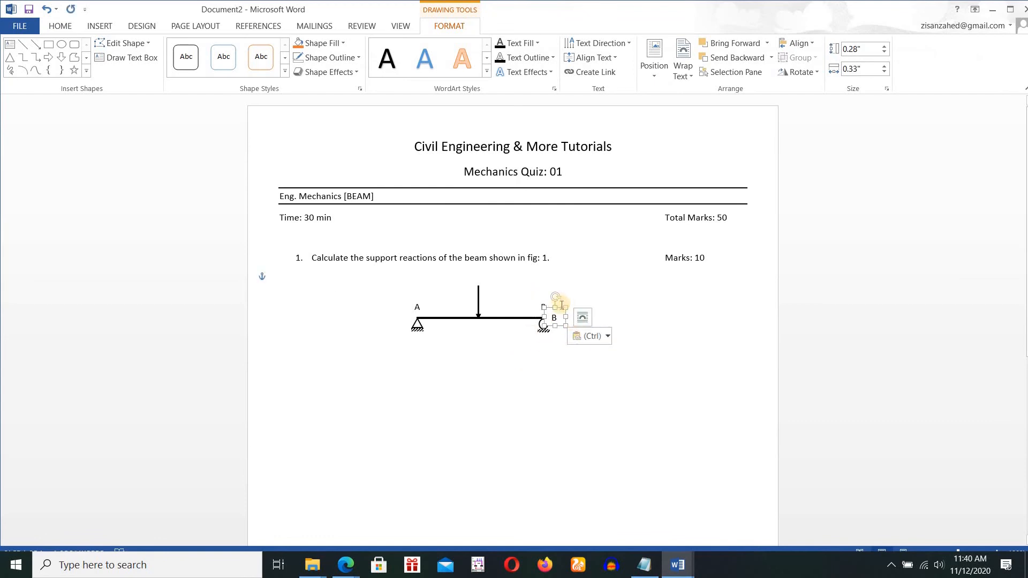
pyautogui.moveTo(558, 302); pyautogui.dragTo(503, 267)
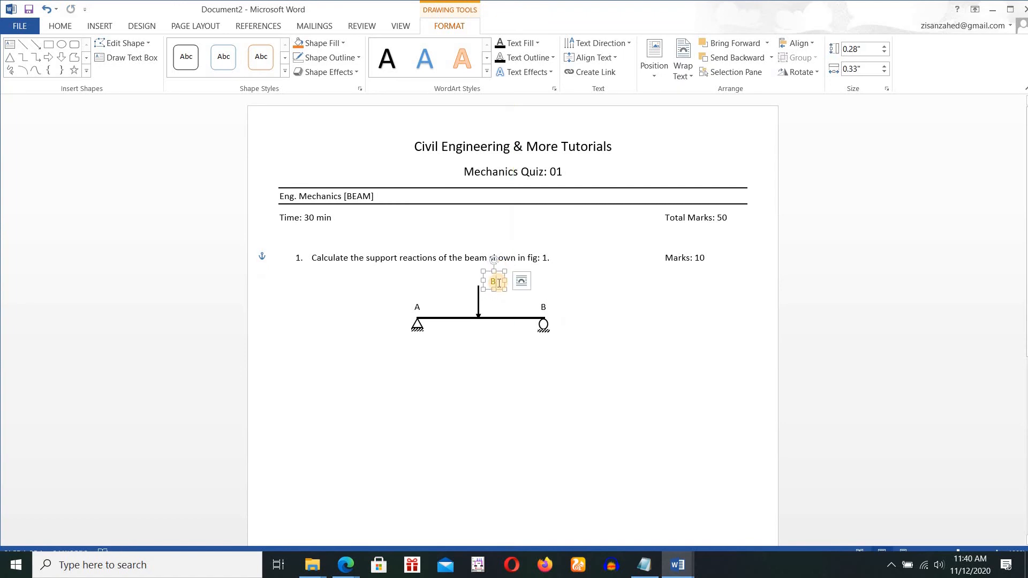